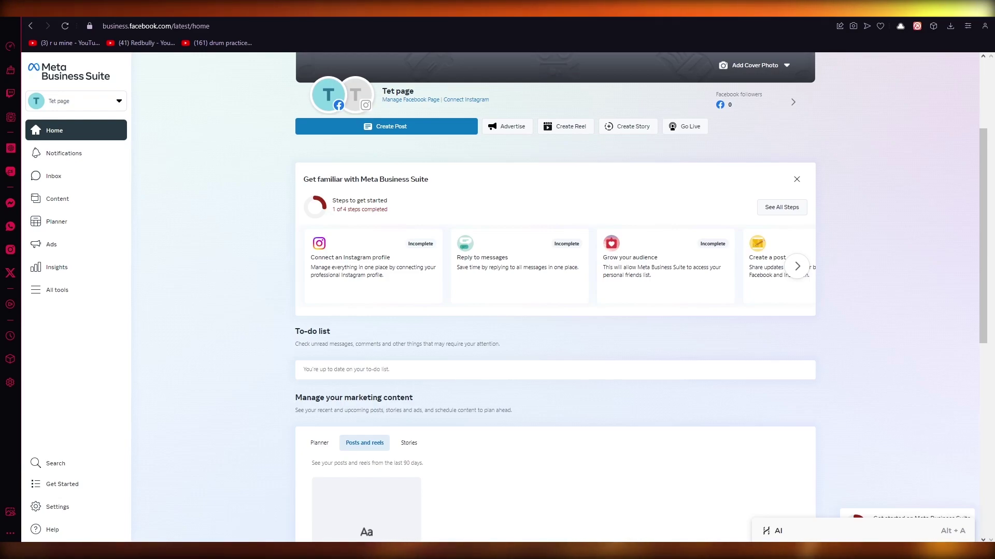
Open facebook.com in a new browser tab and go to the account's Pages section
key(ctrl+t)
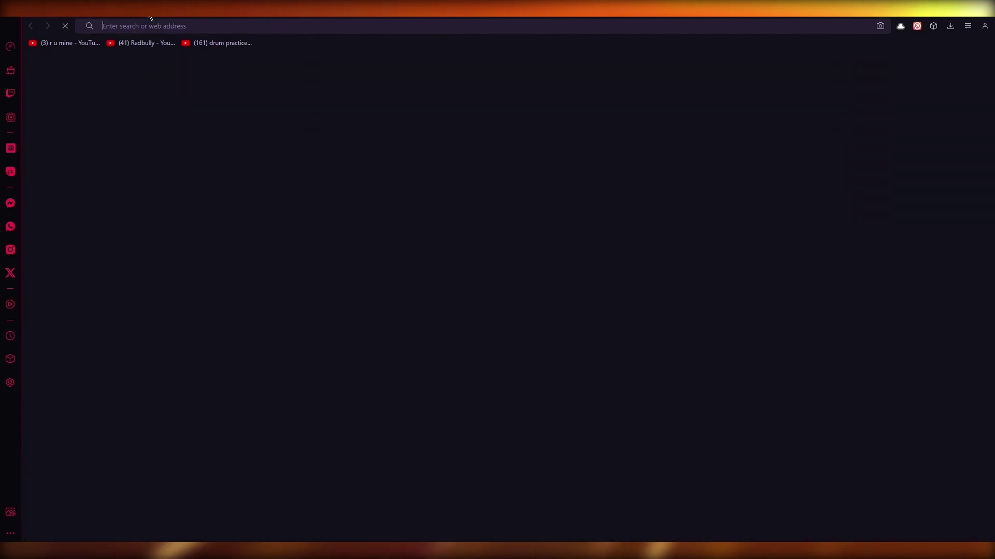
text(facebook.com)
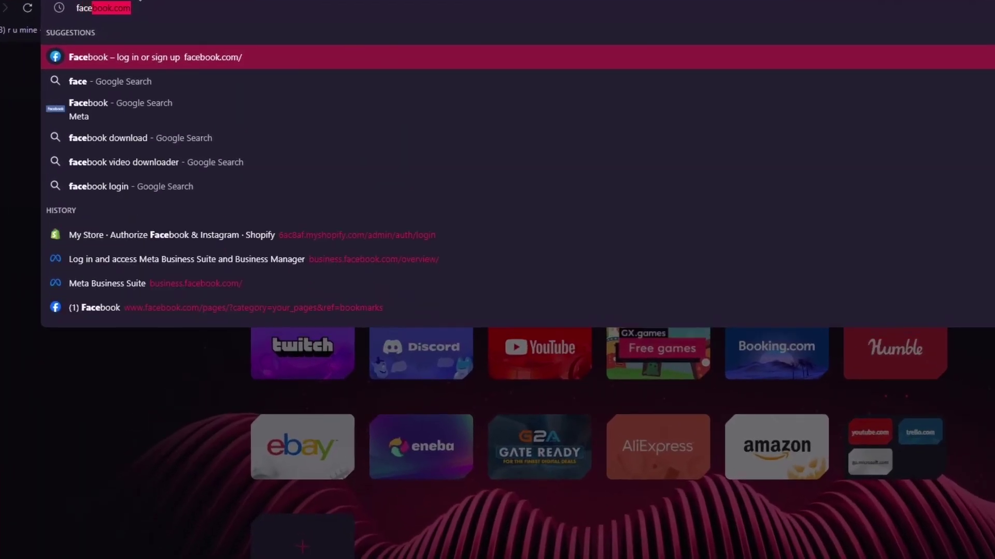
key(Return)
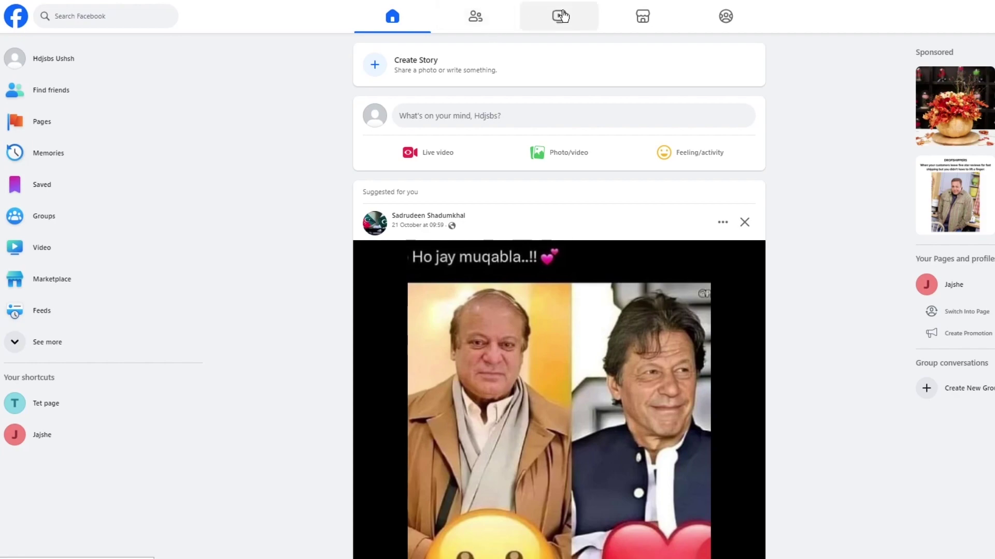
click(642, 16)
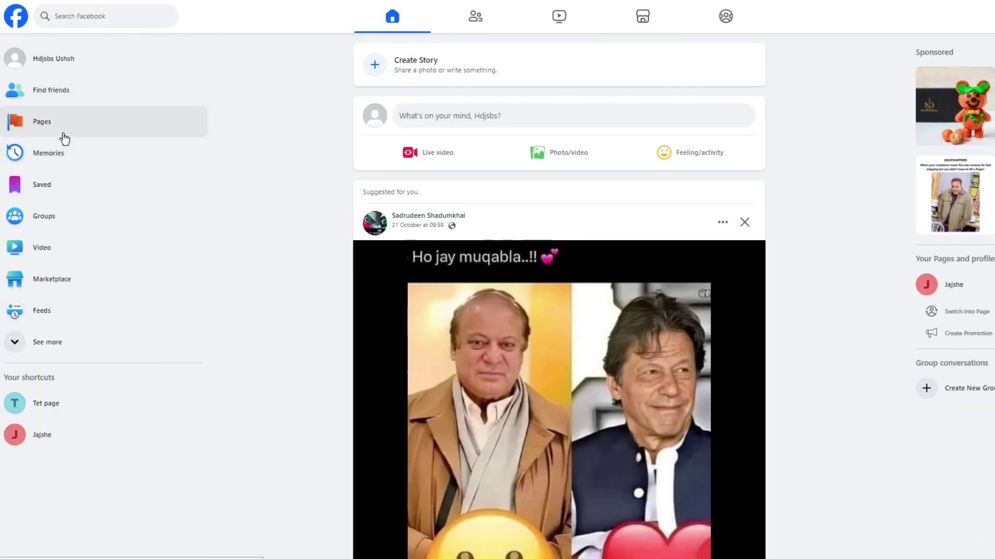
click(63, 133)
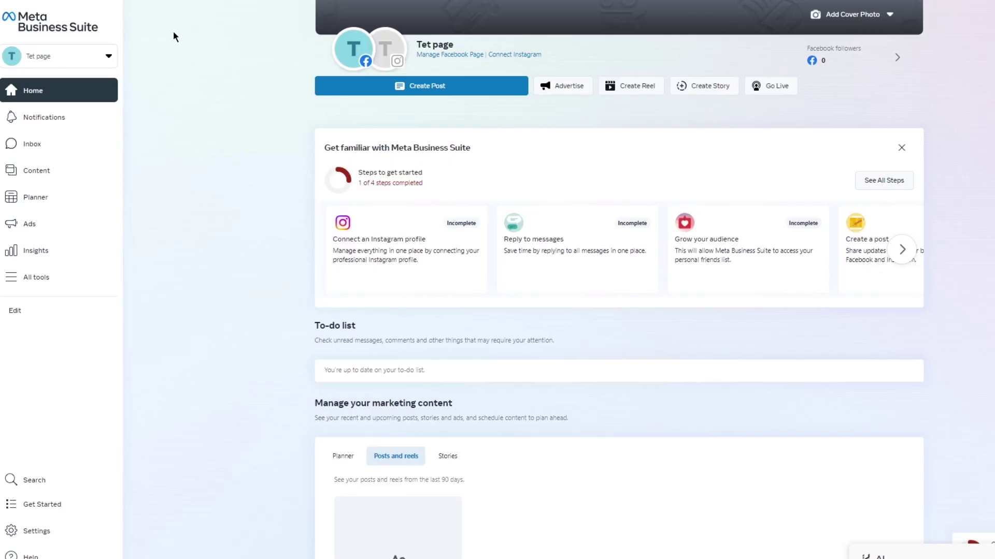
Go from the Meta Business Suite home page to business.facebook.com/settings
scroll(174, 33, up, 3)
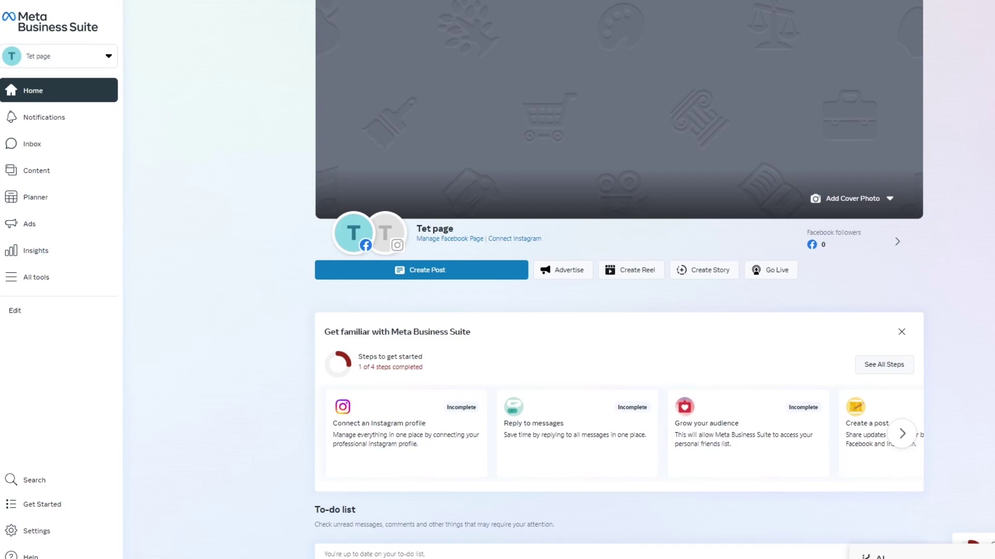
key(ctrl+l)
text(tt)
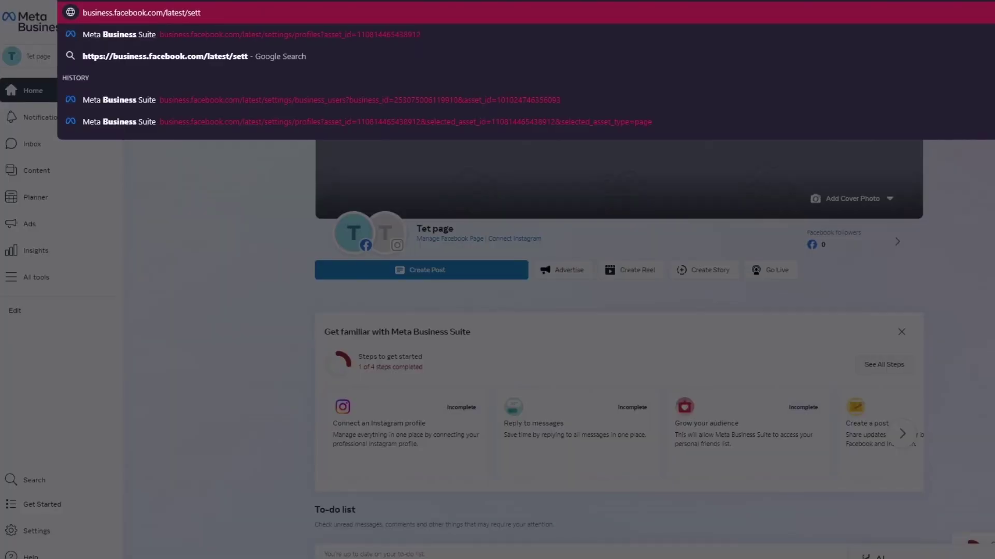
key(BackSpace)
key(BackSpace)
key(BackSpace)
key(BackSpace)
key(BackSpace)
key(BackSpace)
key(BackSpace)
key(BackSpace)
key(BackSpace)
key(BackSpace)
key(BackSpace)
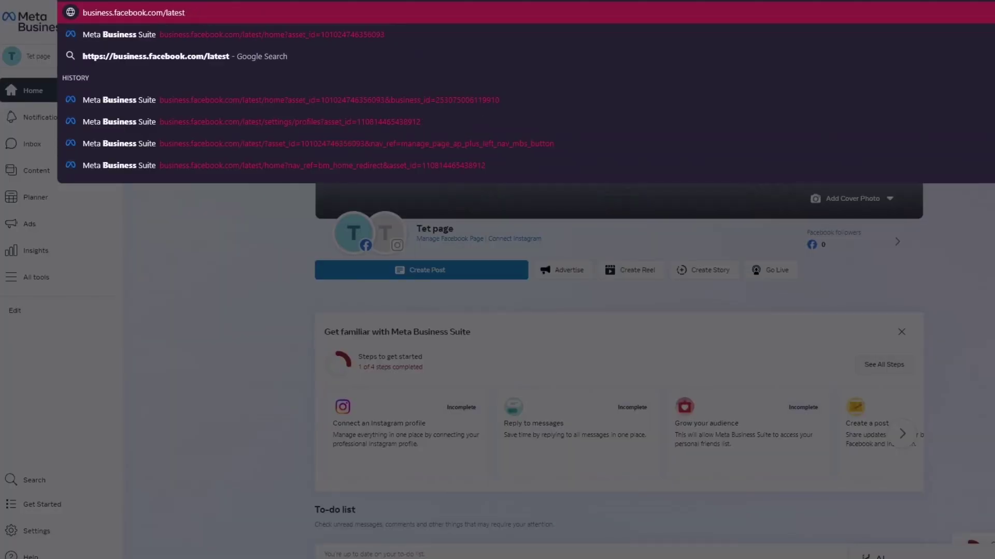
text(settings)
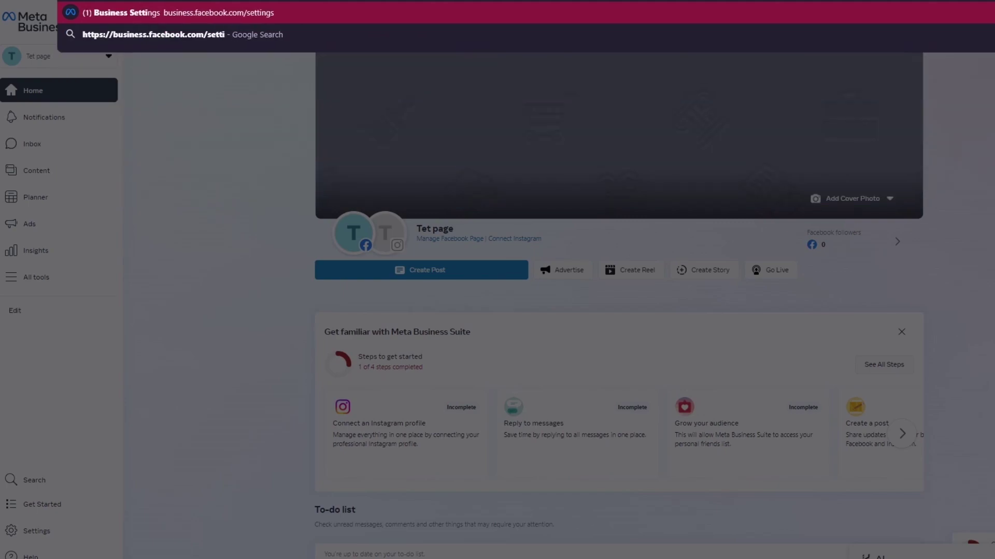
key(Return)
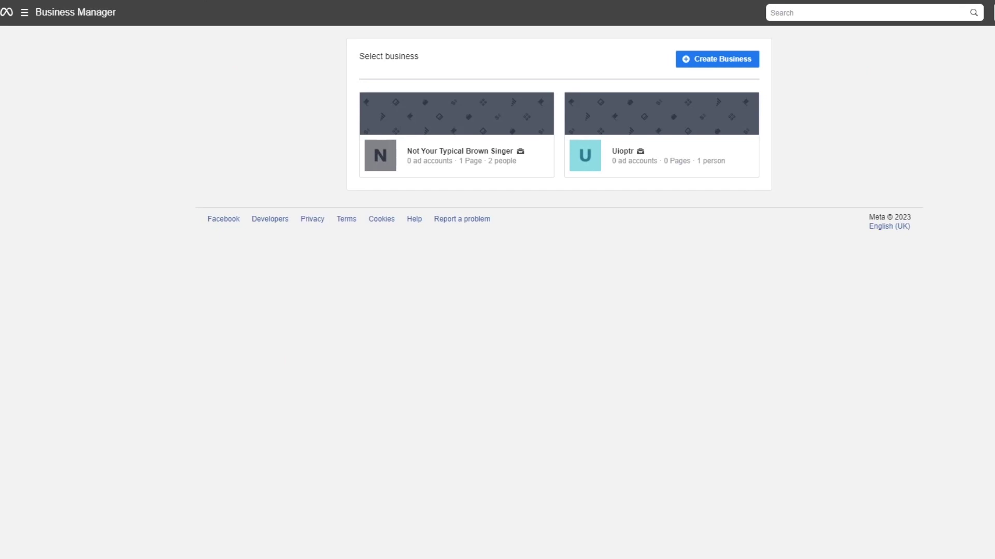
Open the Uioptr business and examine which asset types can be assigned to its listed person
click(672, 112)
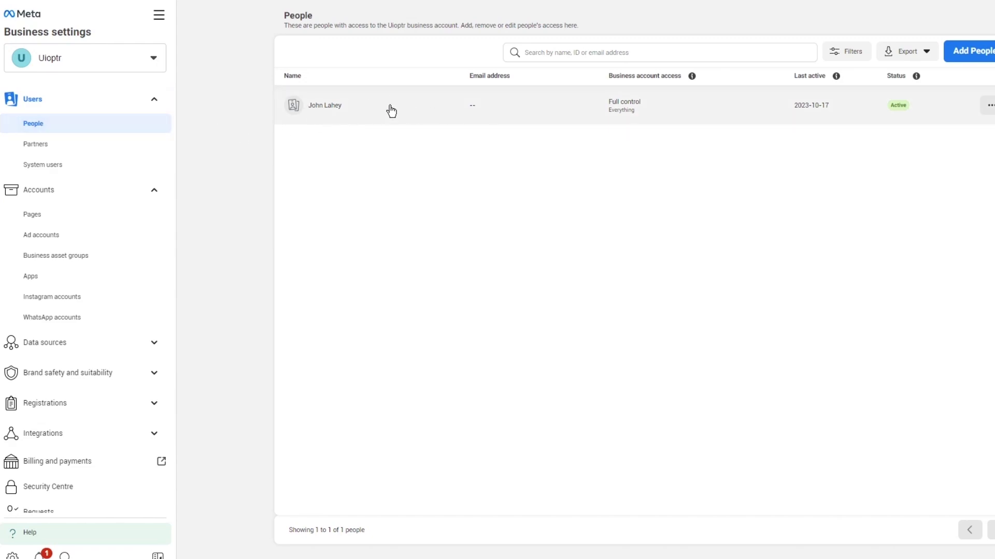
click(563, 103)
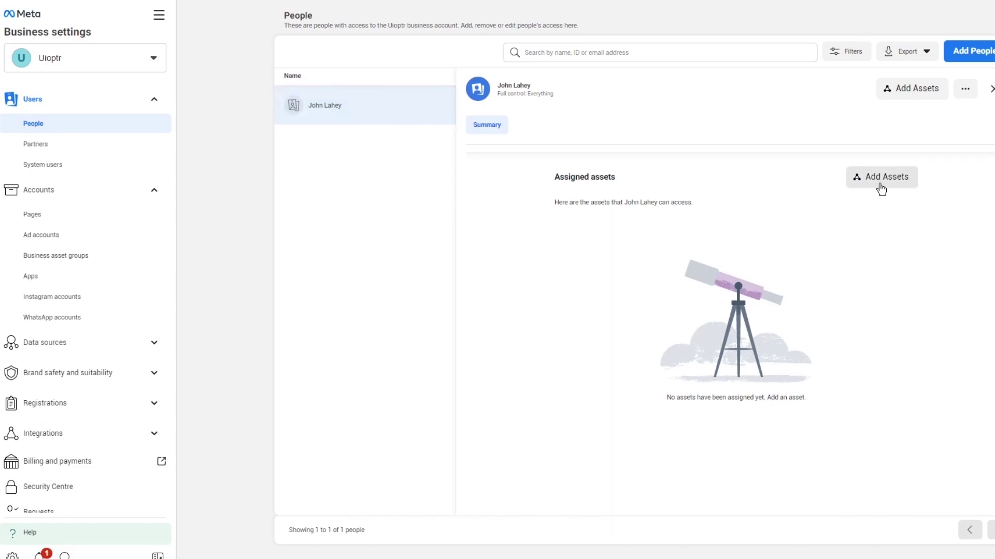
click(881, 187)
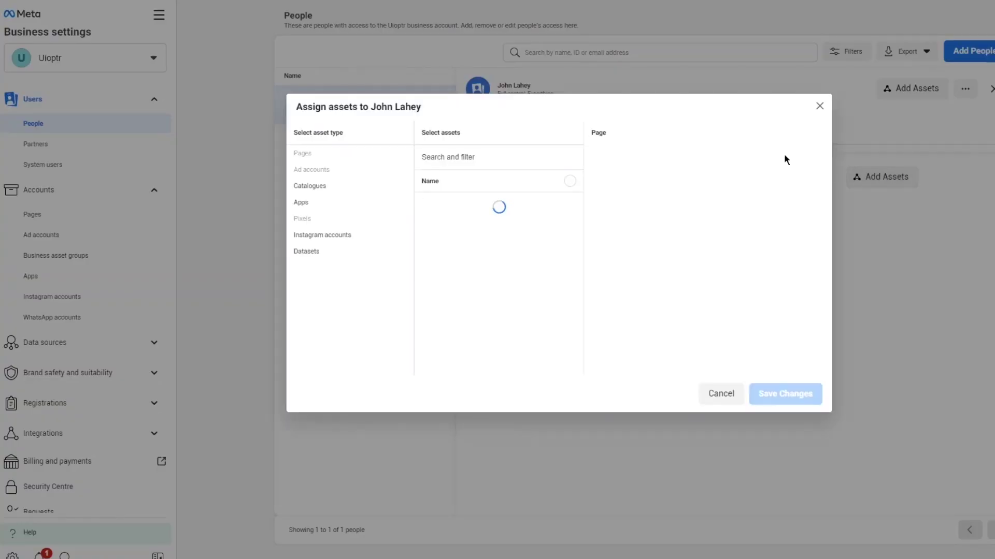
mouse_move(328, 155)
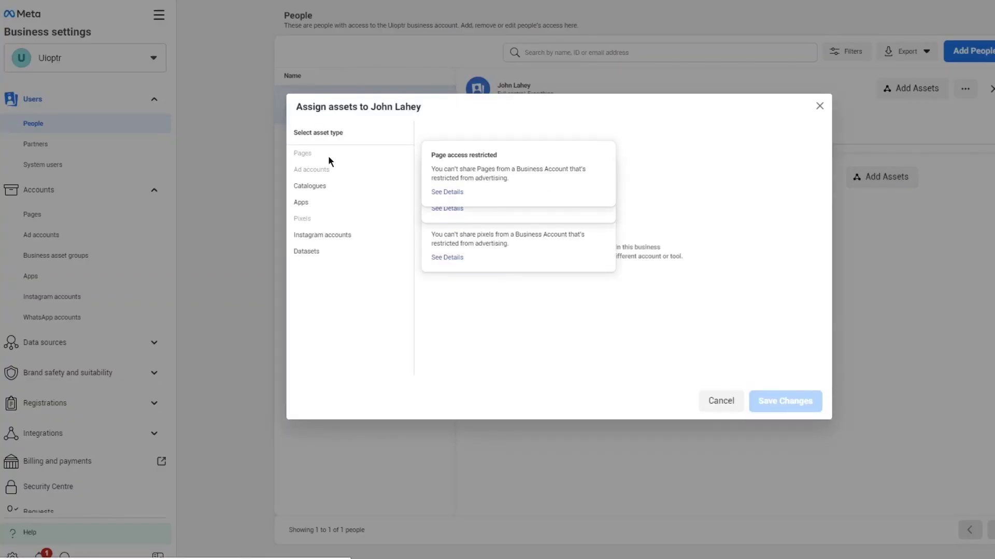
click(306, 205)
click(307, 236)
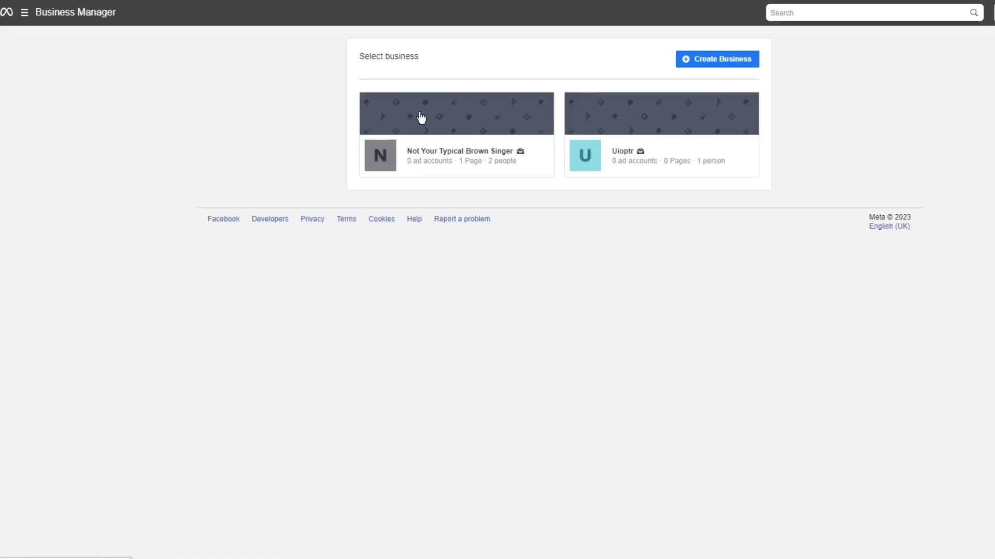
Open the settings of the Not Your Typical Brown Singer business and go to its ad accounts
click(455, 147)
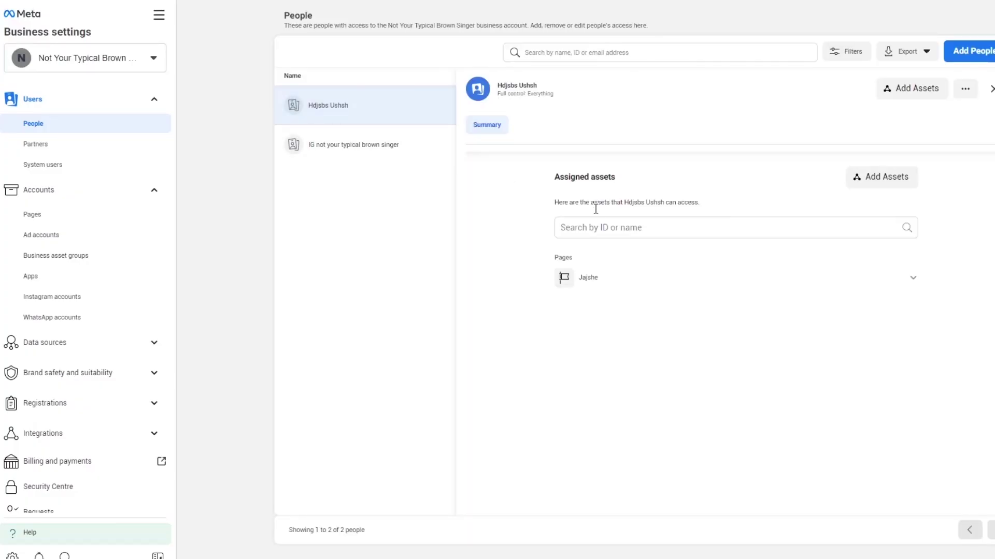
mouse_move(632, 278)
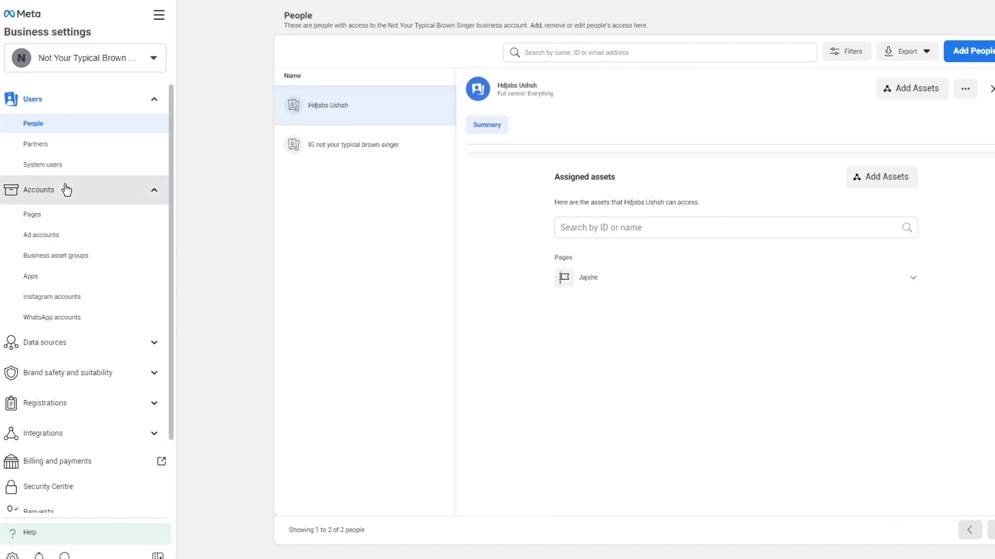
click(65, 239)
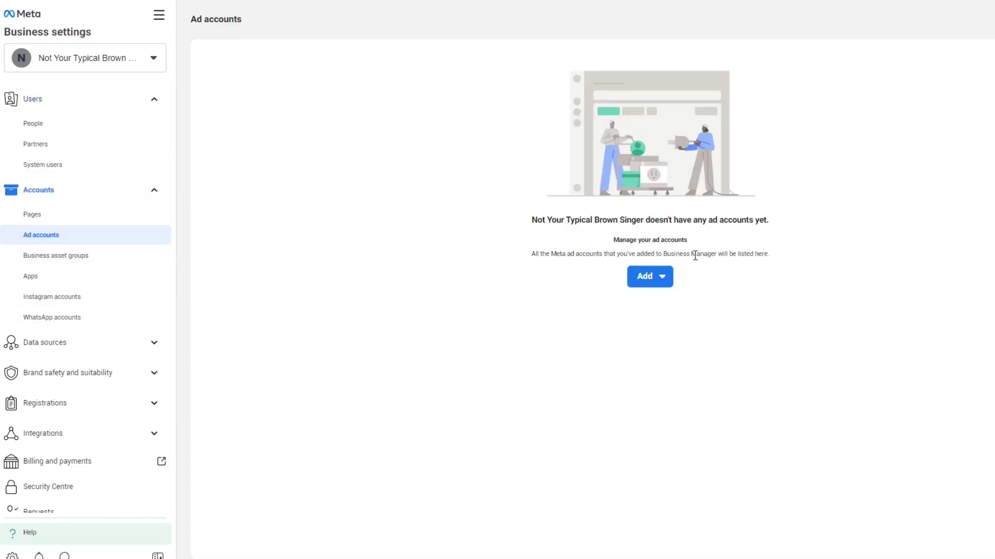
click(650, 276)
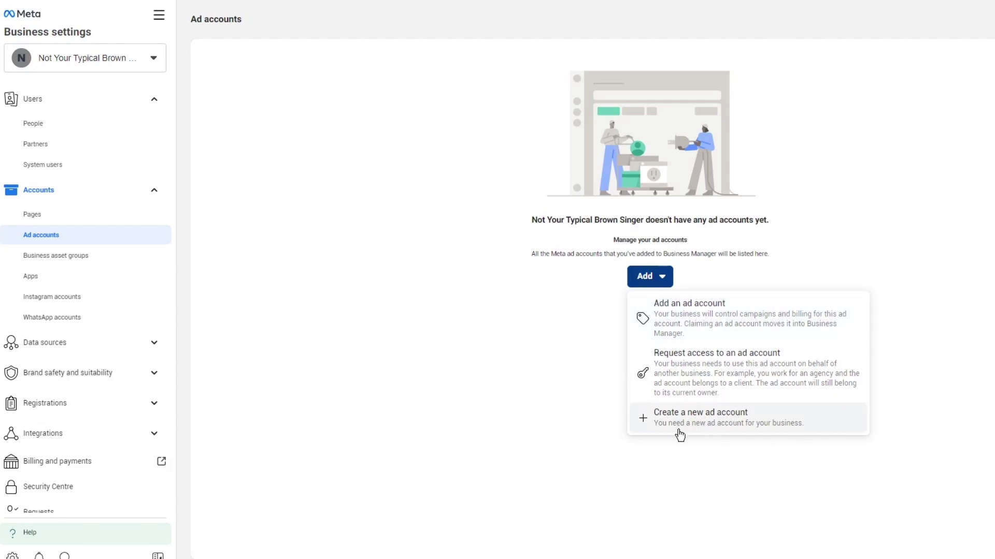
click(697, 438)
click(652, 277)
click(685, 404)
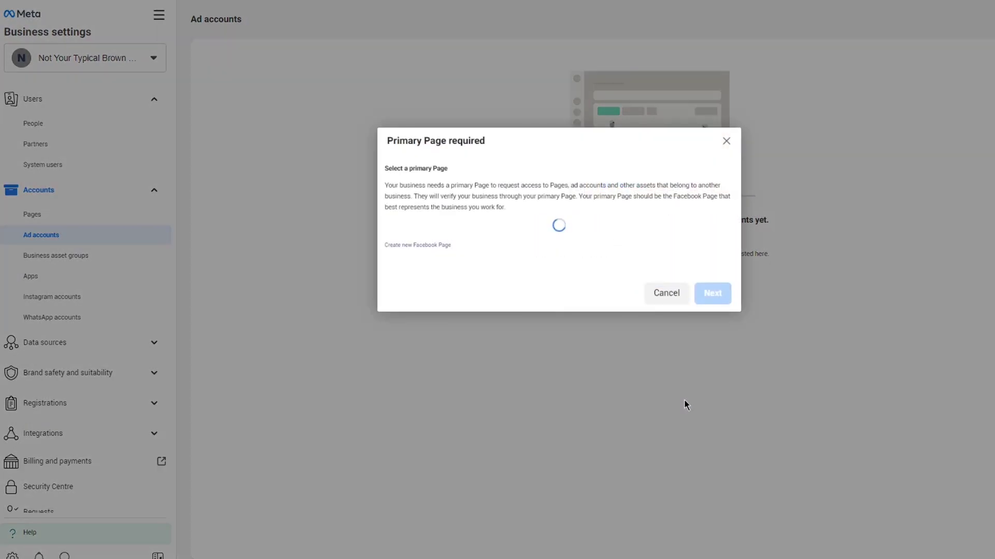
click(725, 142)
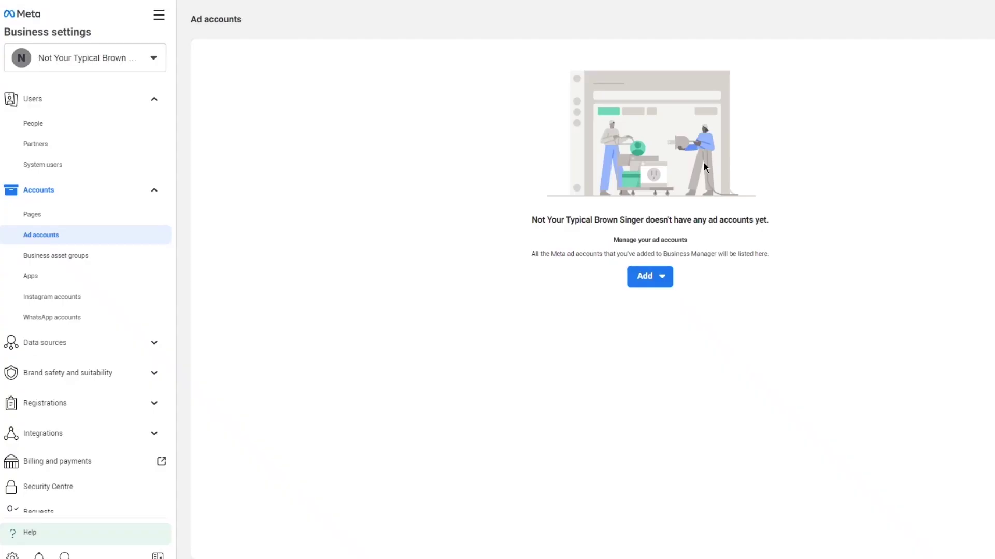
Start a new ad account, entering its name and keeping the (GMT-07:00) America/Los Angeles time zone and US Dollar currency
click(649, 276)
click(668, 419)
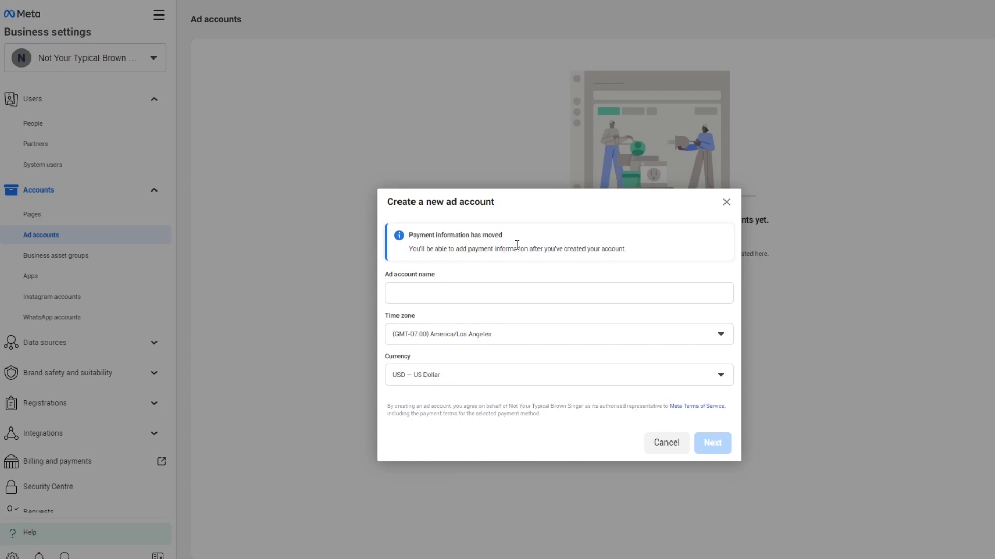
click(601, 291)
text(jo)
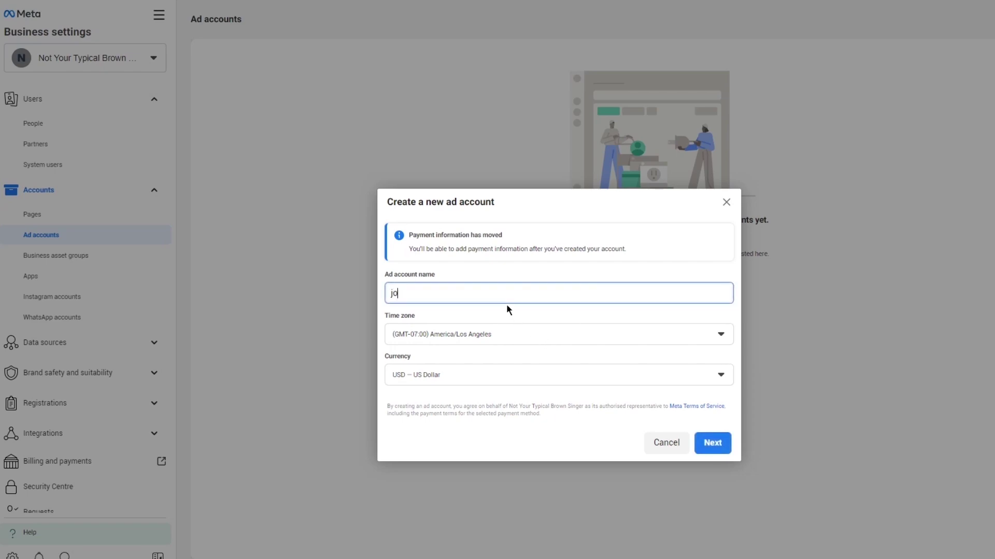
text(hnlhy)
click(541, 334)
click(502, 338)
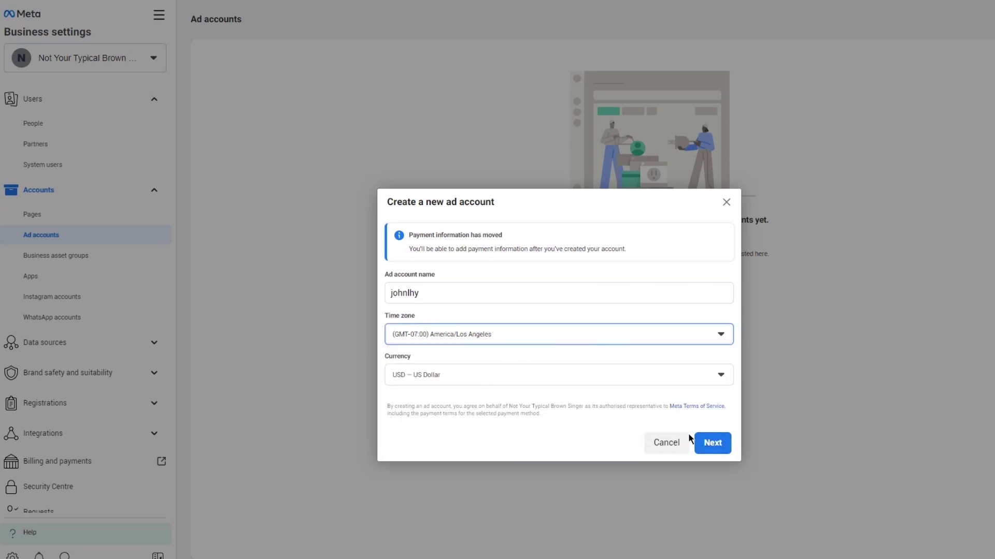
click(702, 443)
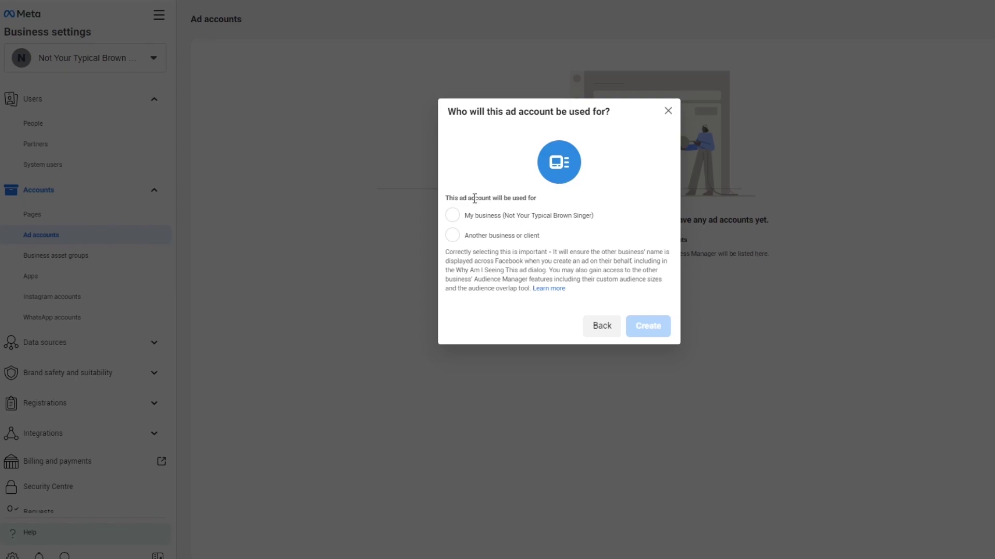
Designate the ad account for My business (Not Your Typical Brown Singer) and create it
drag(475, 198, 445, 198)
click(641, 222)
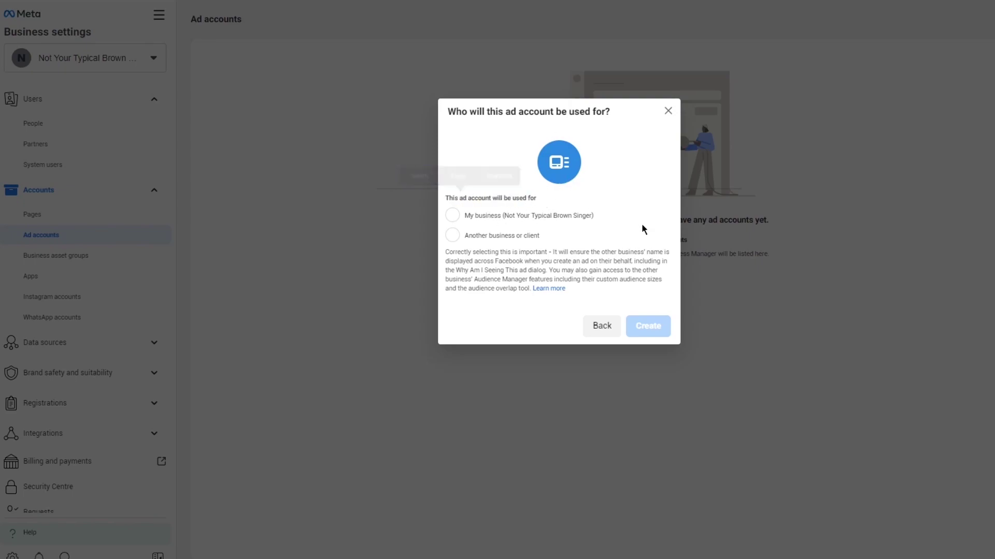
click(505, 217)
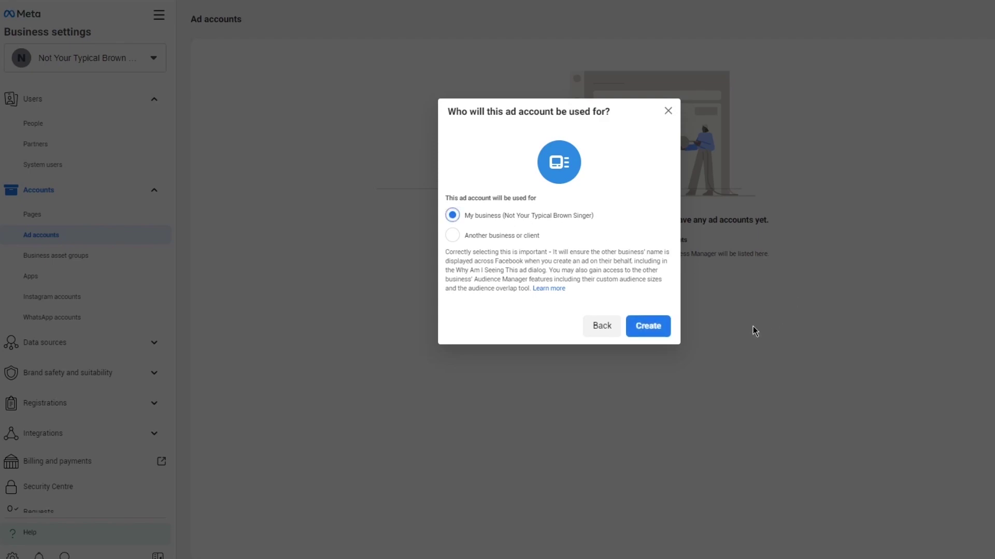
click(651, 330)
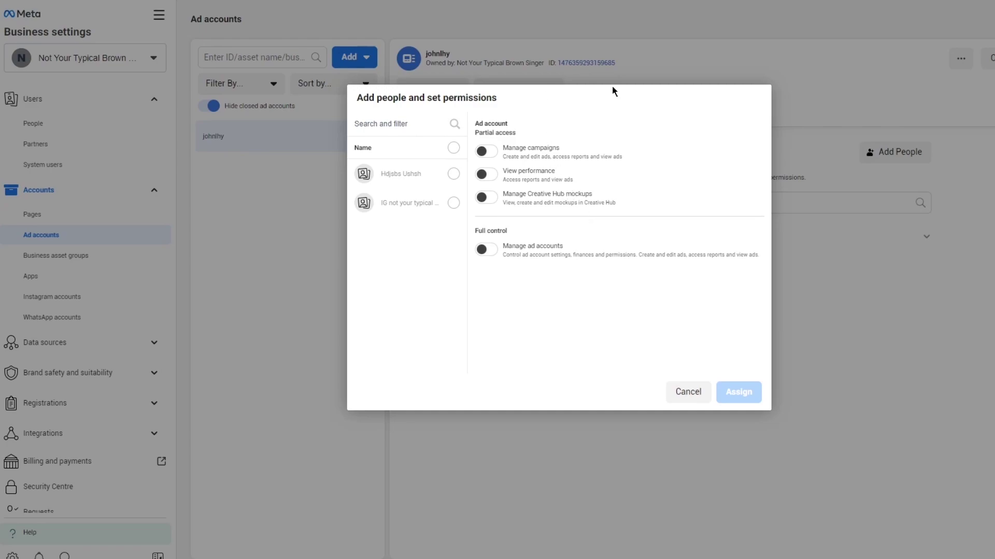
Assign the first listed person to the new ad account with Manage campaigns and full-control Manage ad accounts permissions
click(453, 174)
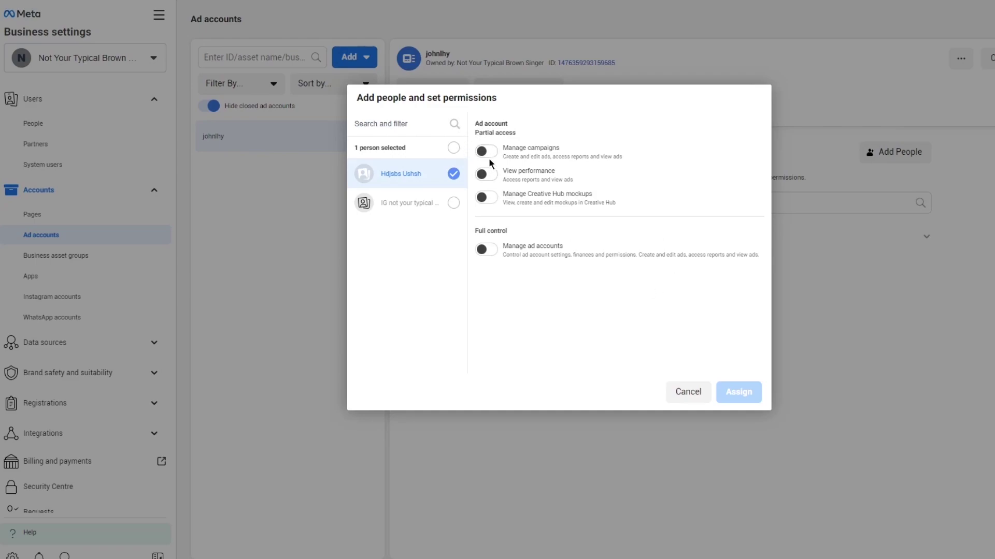
click(487, 153)
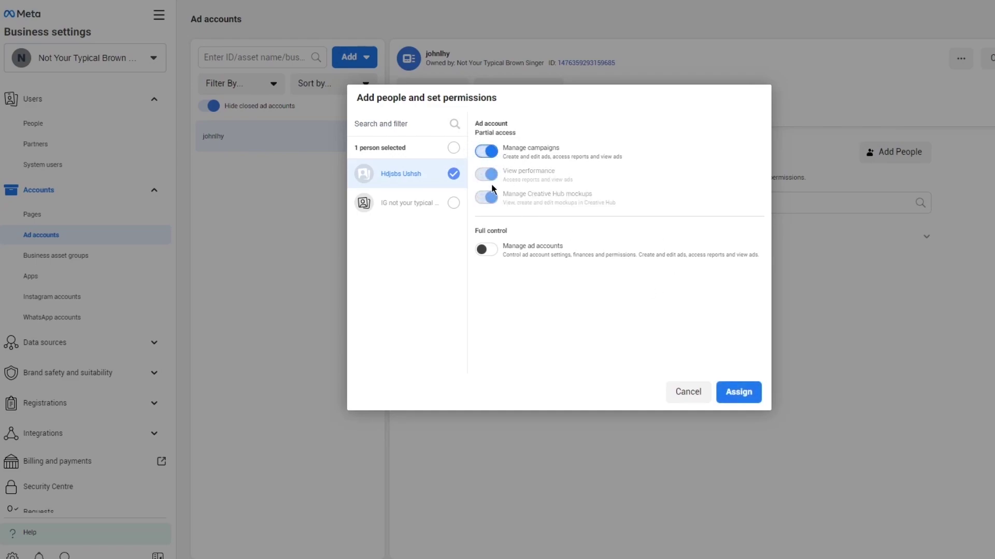
click(486, 249)
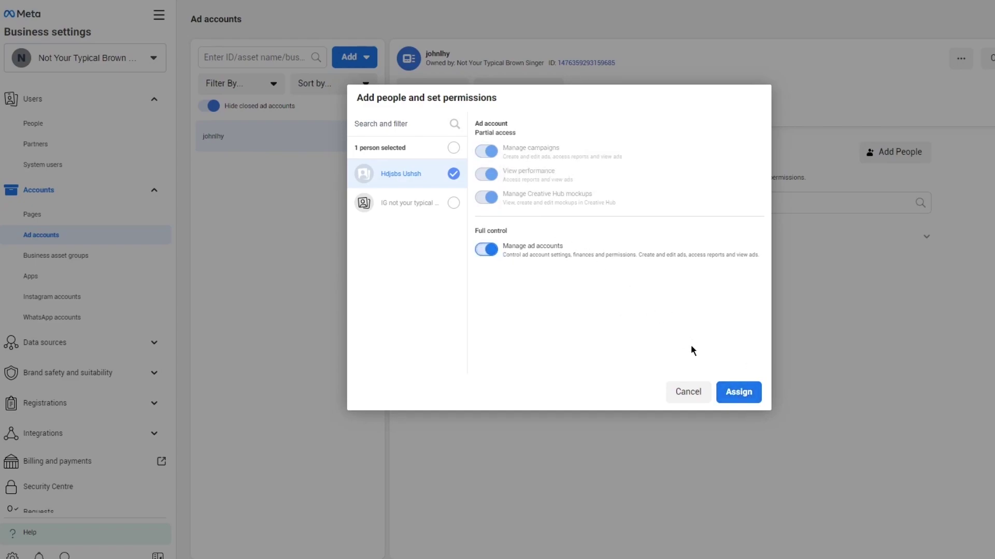
click(733, 391)
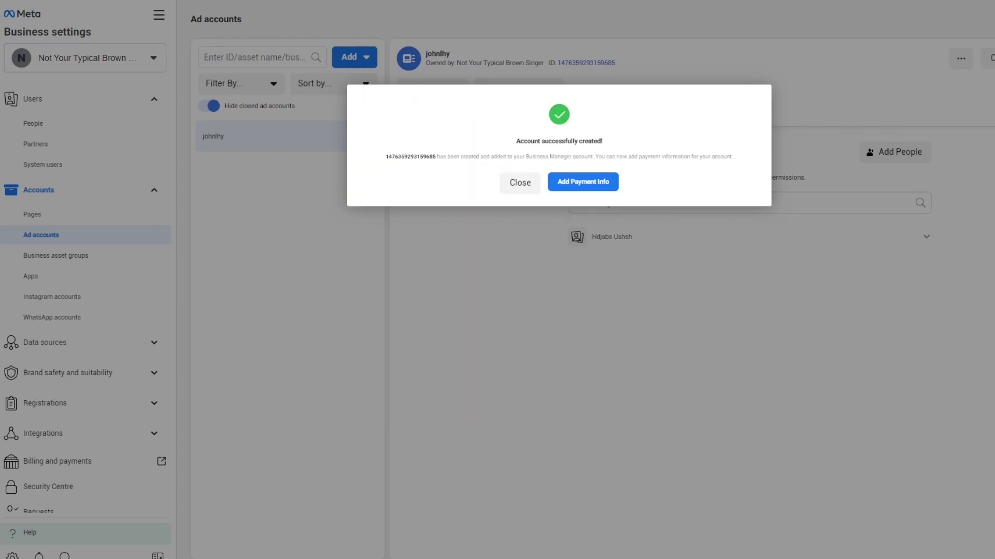
View the payment setup, accepting Pakistan, US Dollar and America/Los Angeles, and close it at the card form without entering details
click(598, 183)
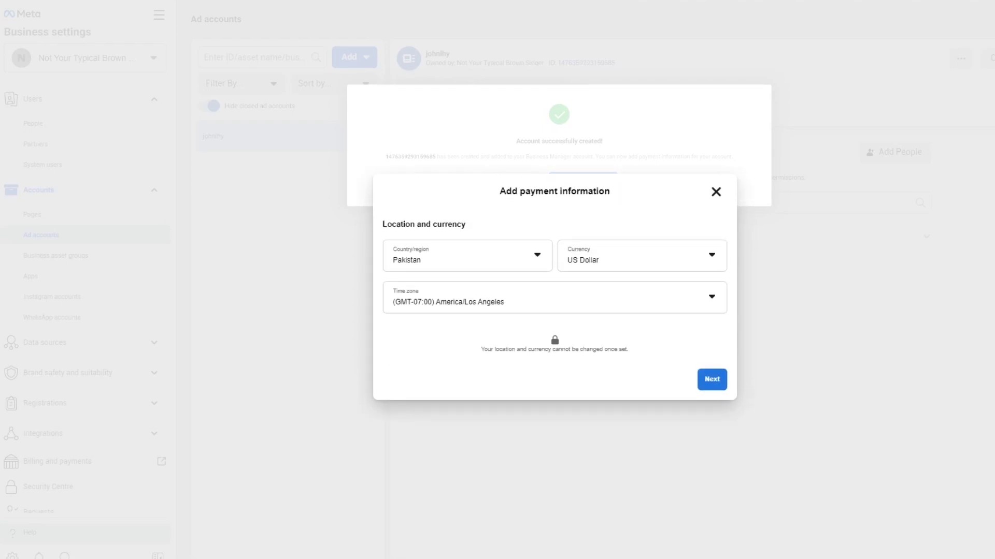
click(714, 382)
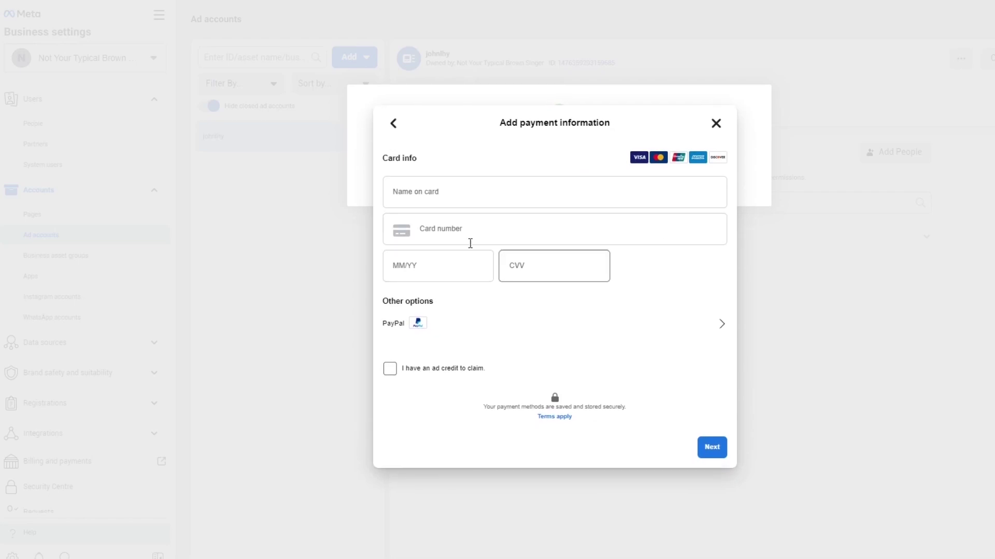
click(714, 126)
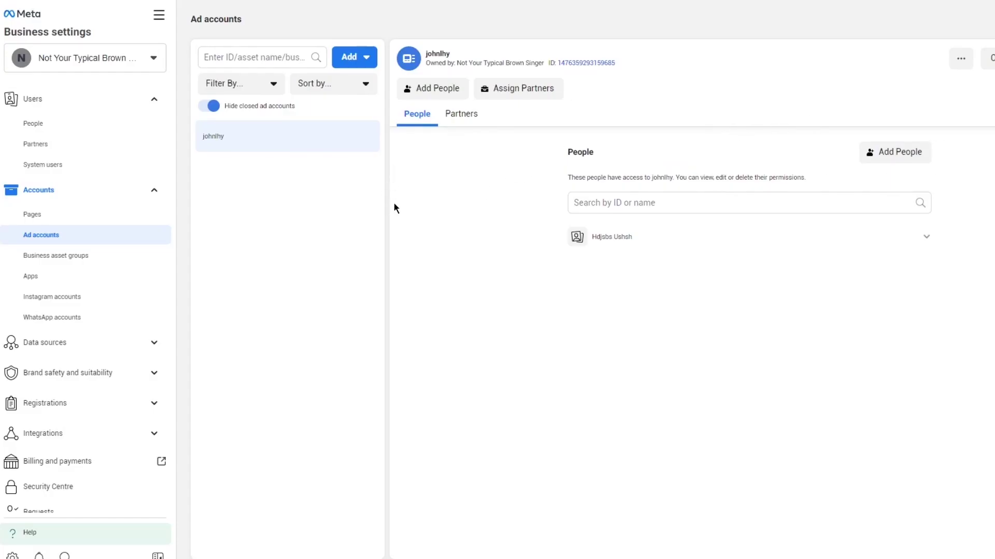
Review the first listed person's permissions on the new ad account and the assets that can be assigned to them
click(92, 123)
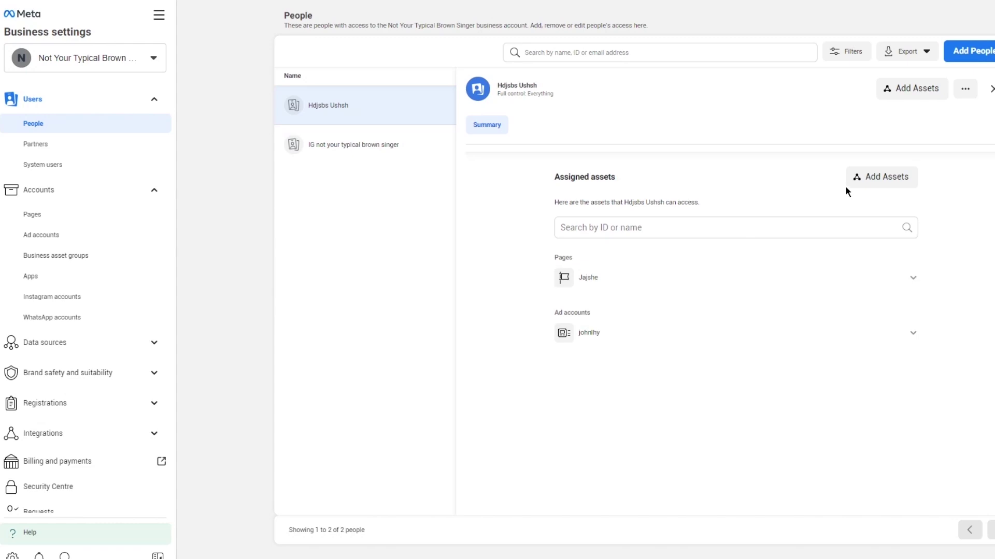
click(641, 342)
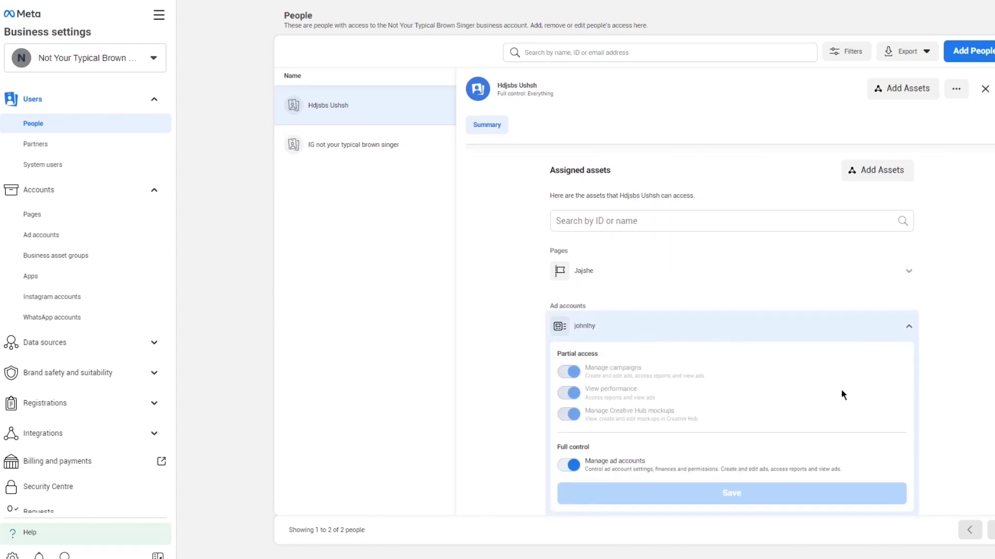
click(879, 182)
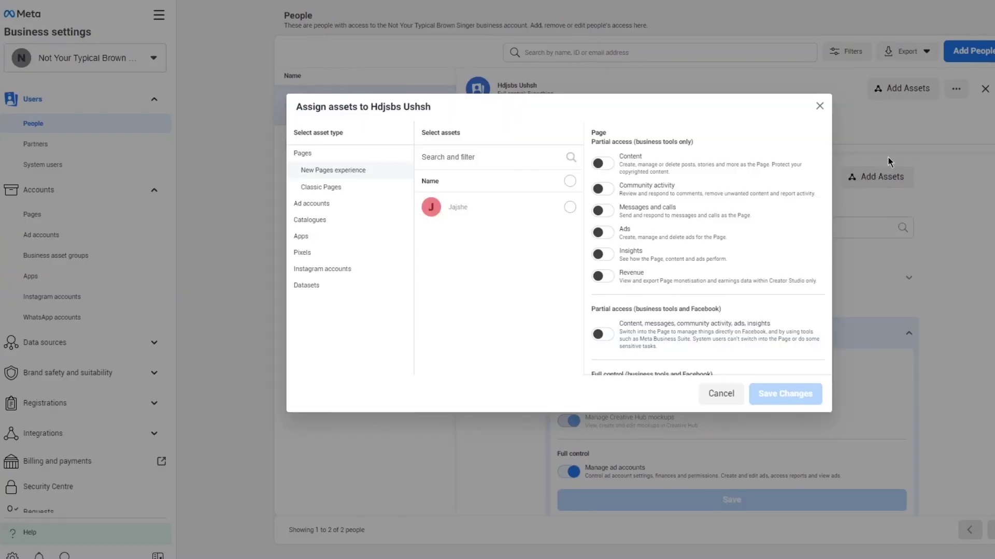
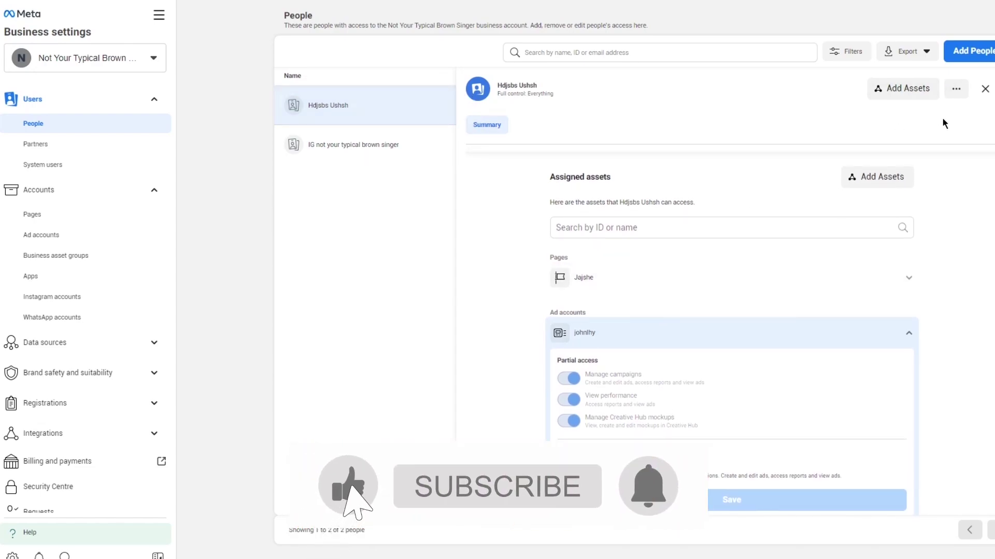
click(985, 88)
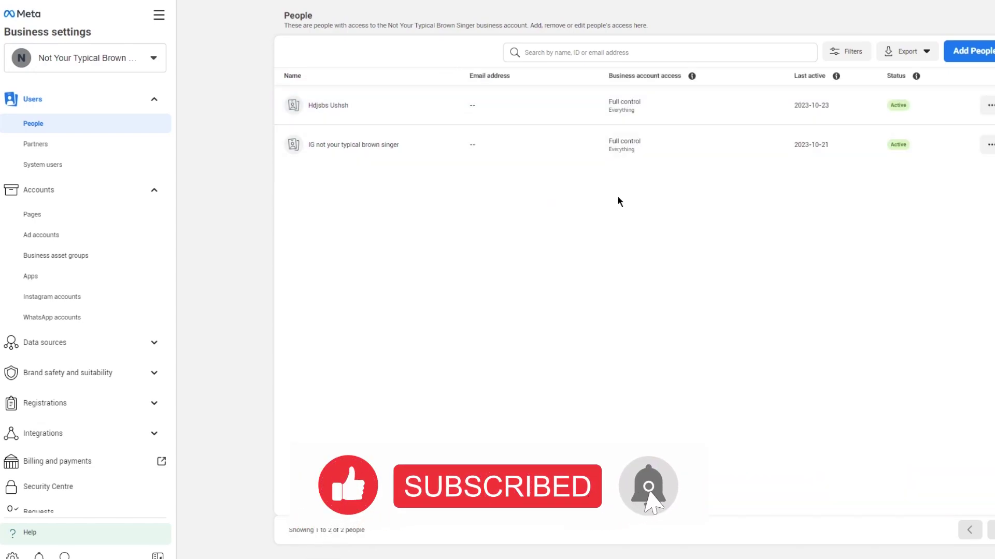
View the available actions for the first person in the People list without choosing one
click(648, 106)
click(988, 93)
click(988, 106)
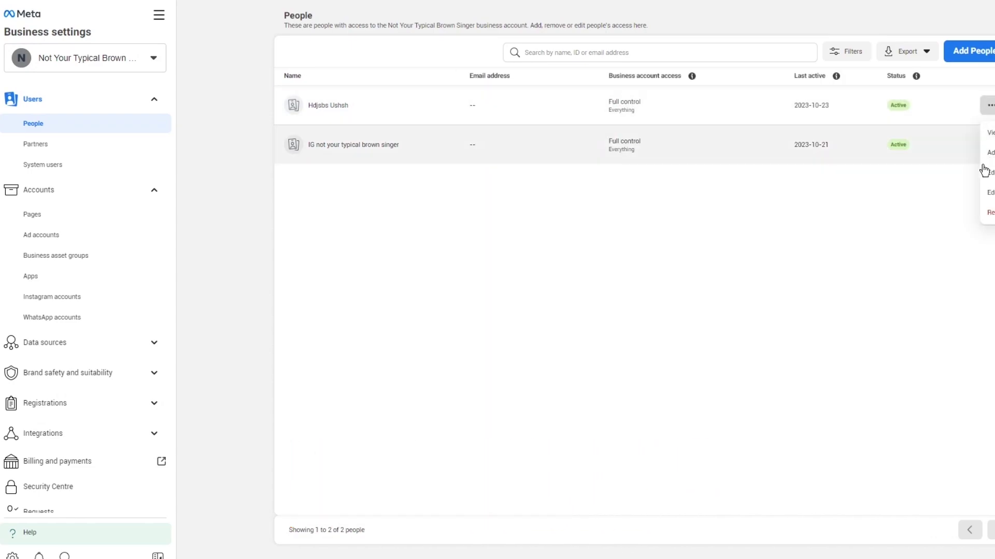
click(281, 250)
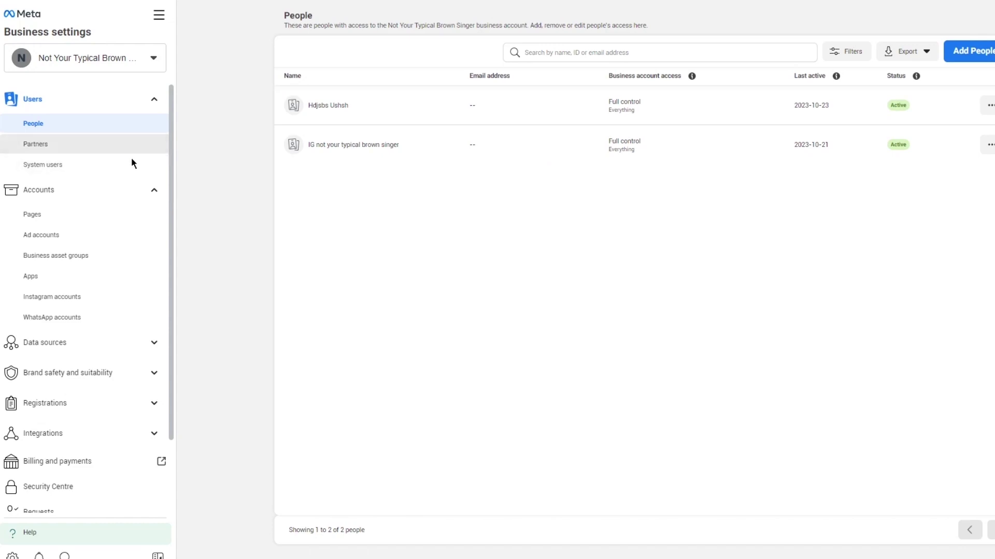
View the business's Pixels data sources, and collapse the Data sources, Users and Accounts sections
scroll(132, 159, down, 2)
click(135, 263)
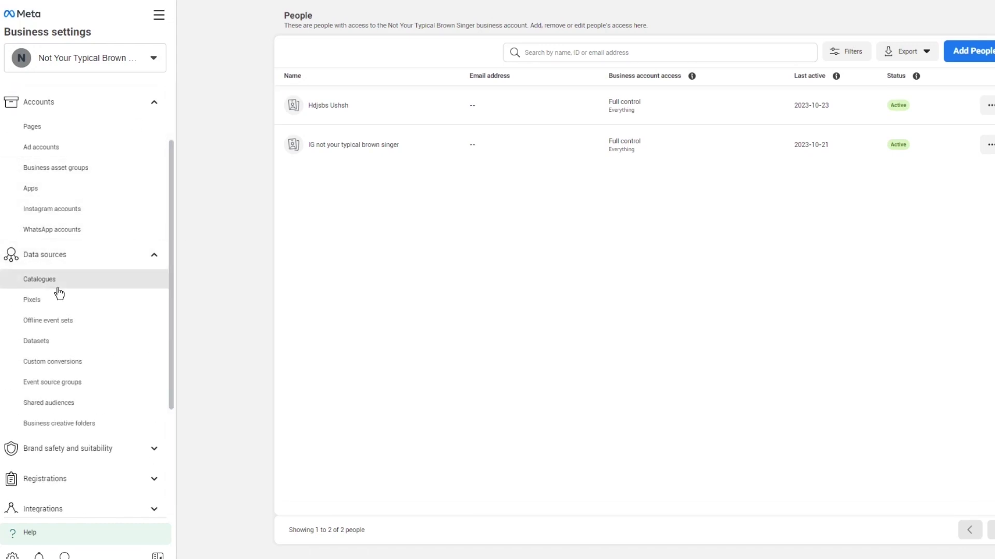
click(46, 301)
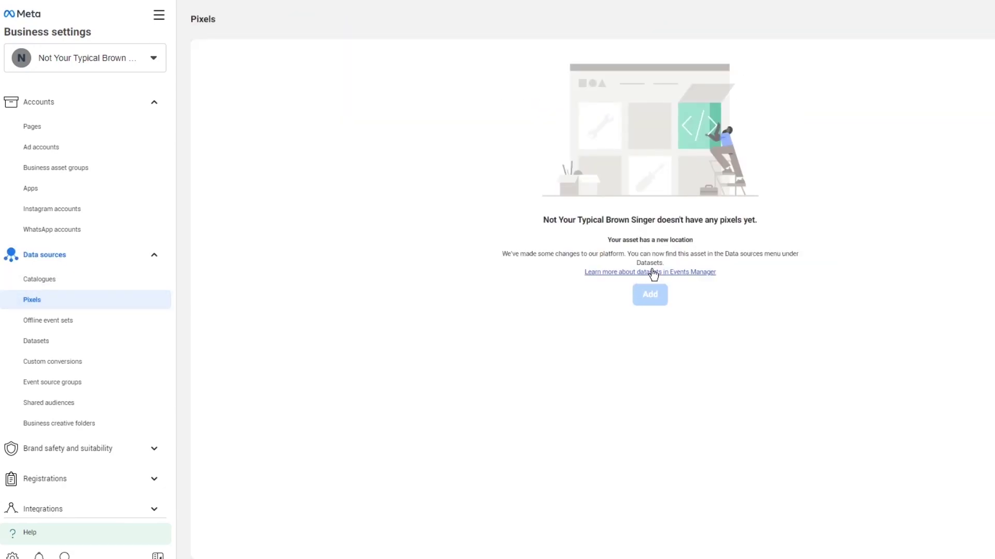
click(153, 257)
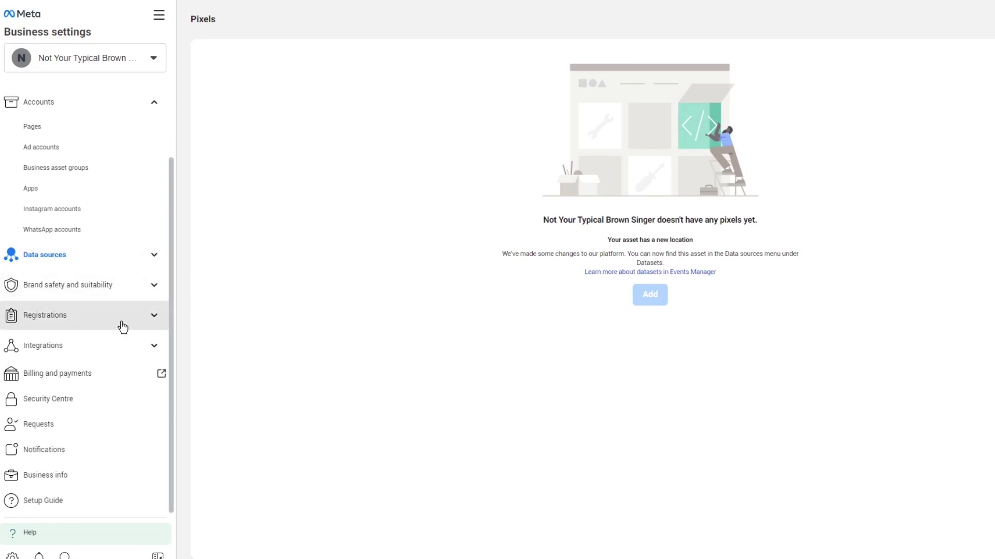
scroll(139, 284, up, 3)
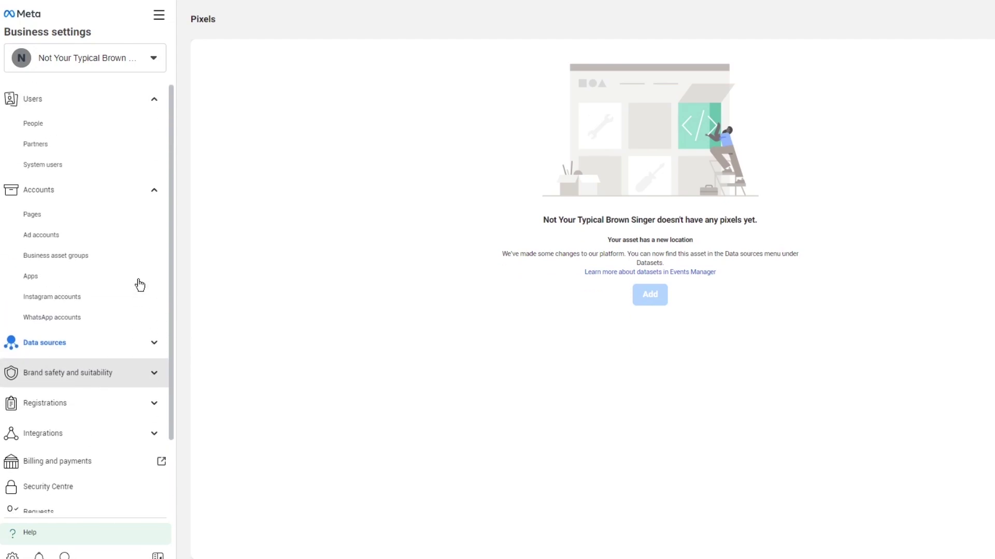
click(136, 97)
click(146, 127)
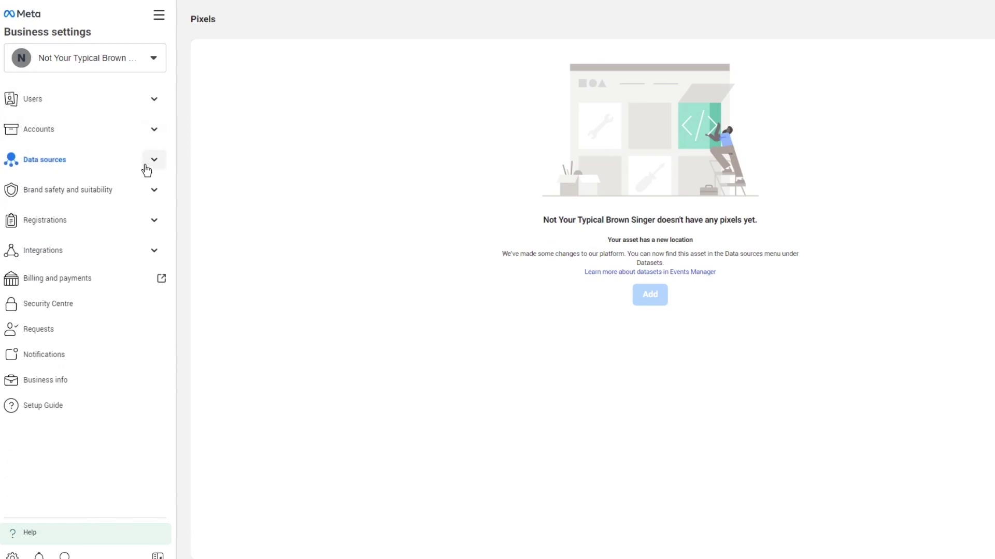
Search the business tools for "camp", and clear and close the search
click(65, 555)
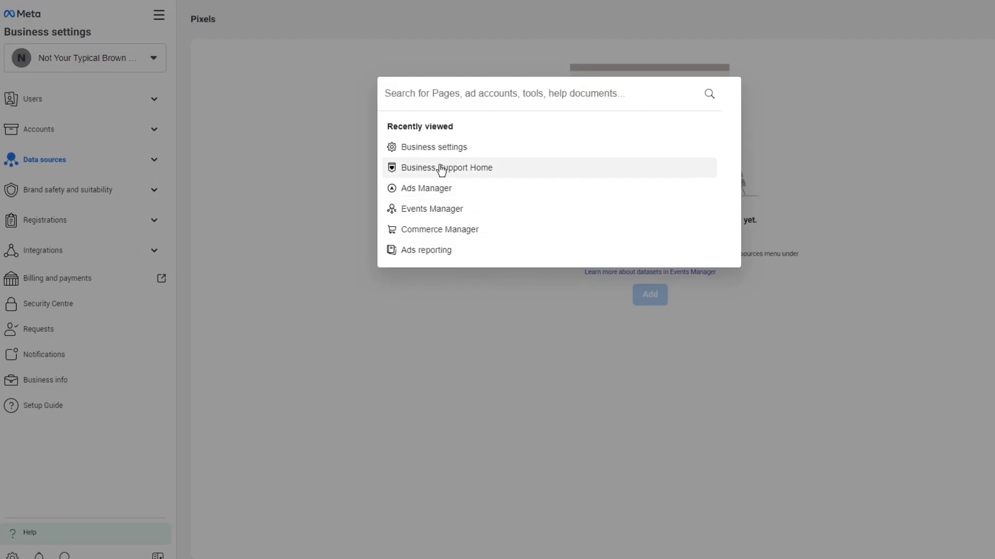
text(ca)
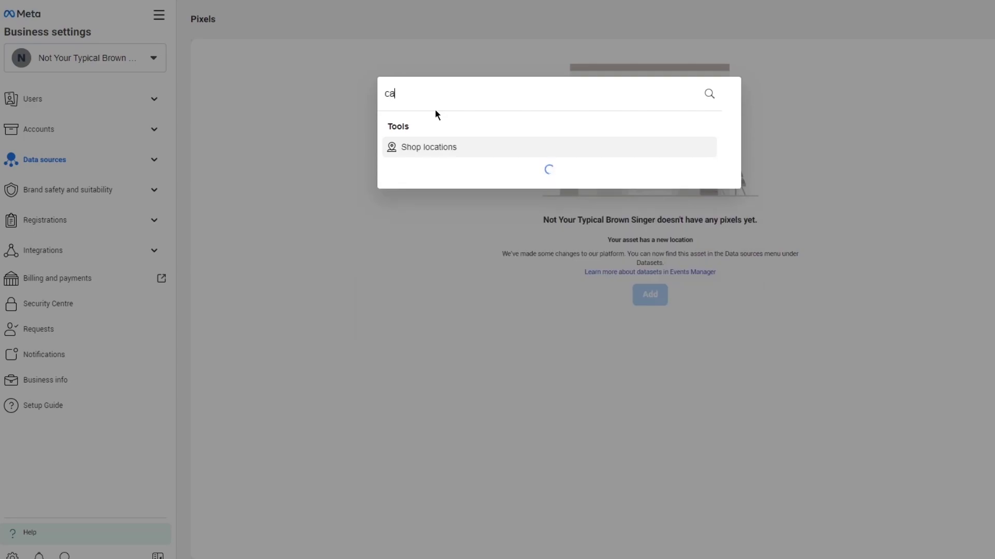
text(mp)
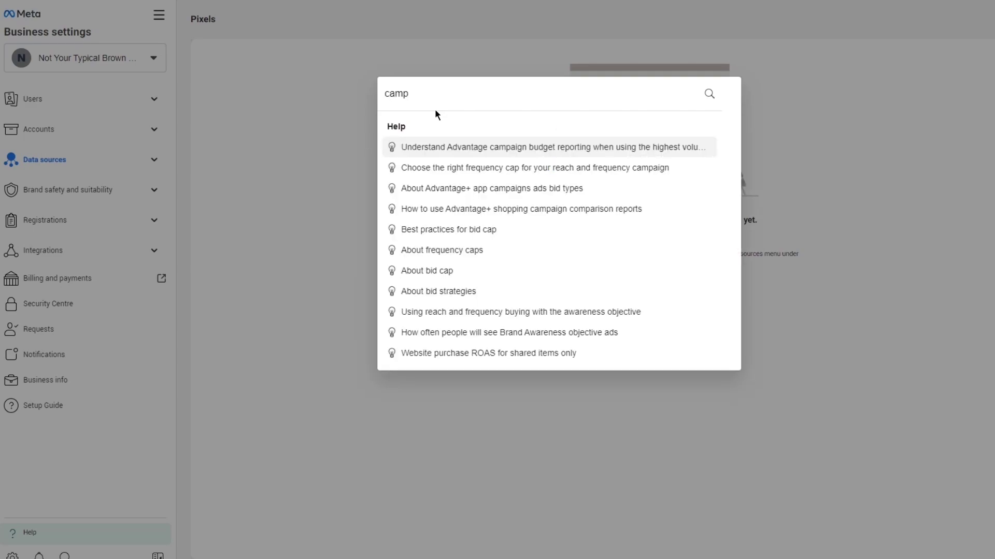
key(BackSpace)
key(BackSpace)
key(BackSpace)
key(BackSpace)
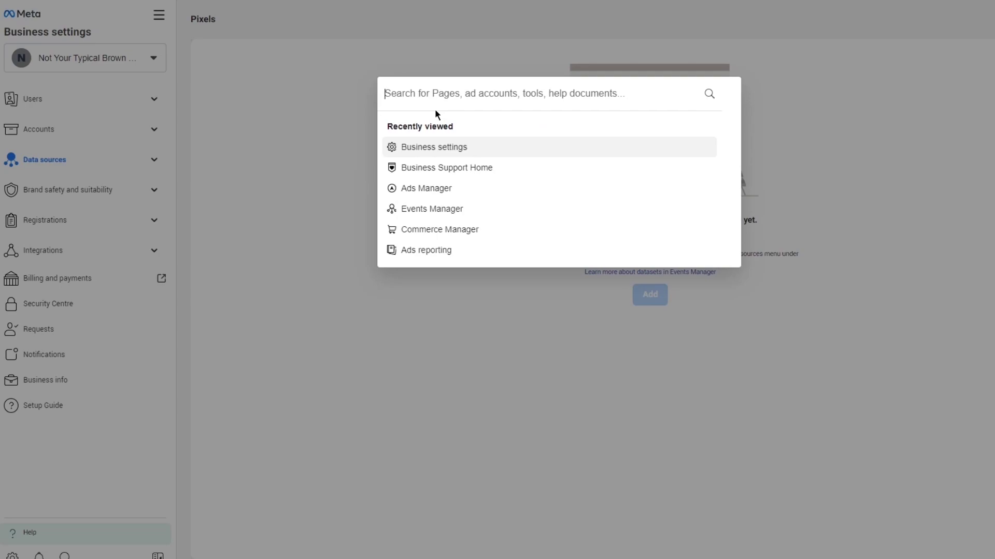
click(763, 166)
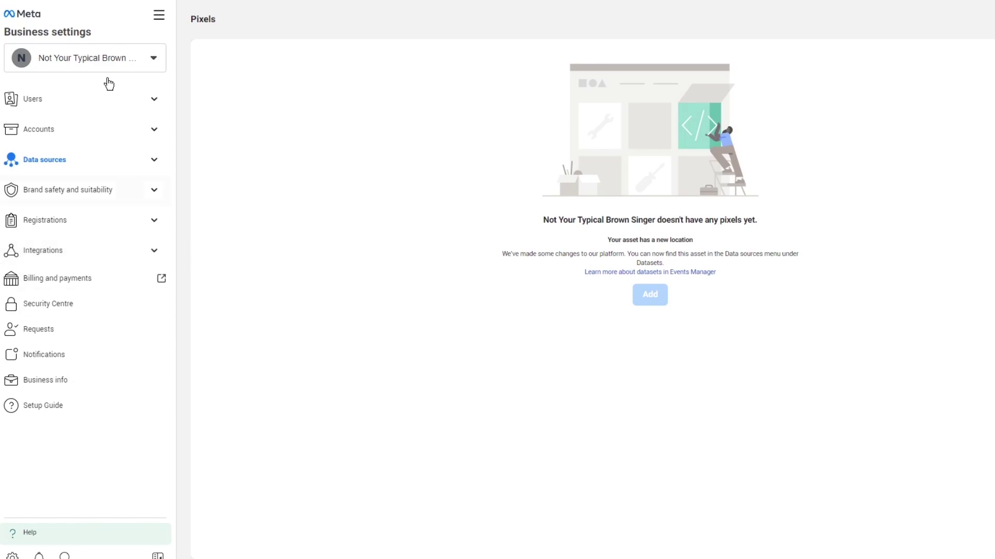
Switch to Ads Manager and create a new Auction campaign with the Awareness objective
click(161, 15)
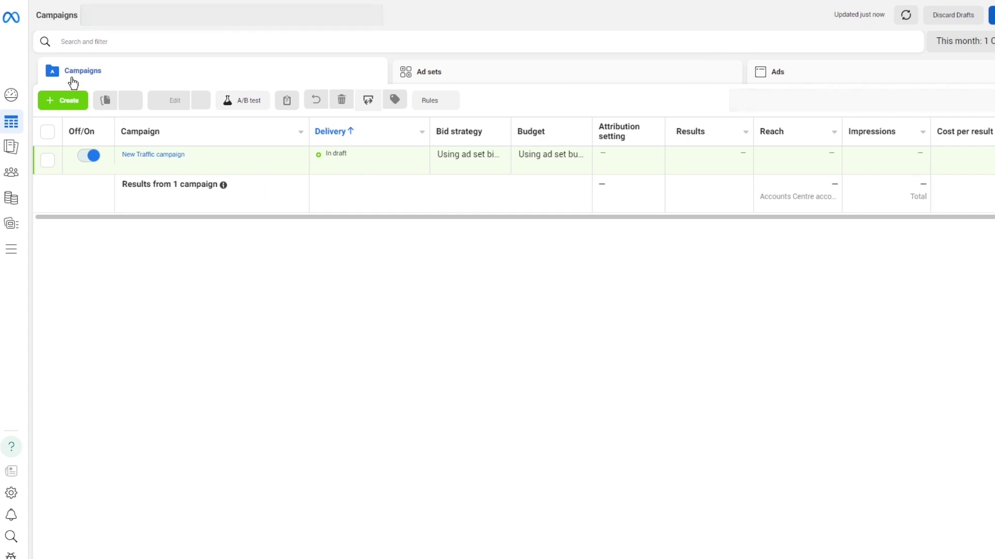
click(57, 101)
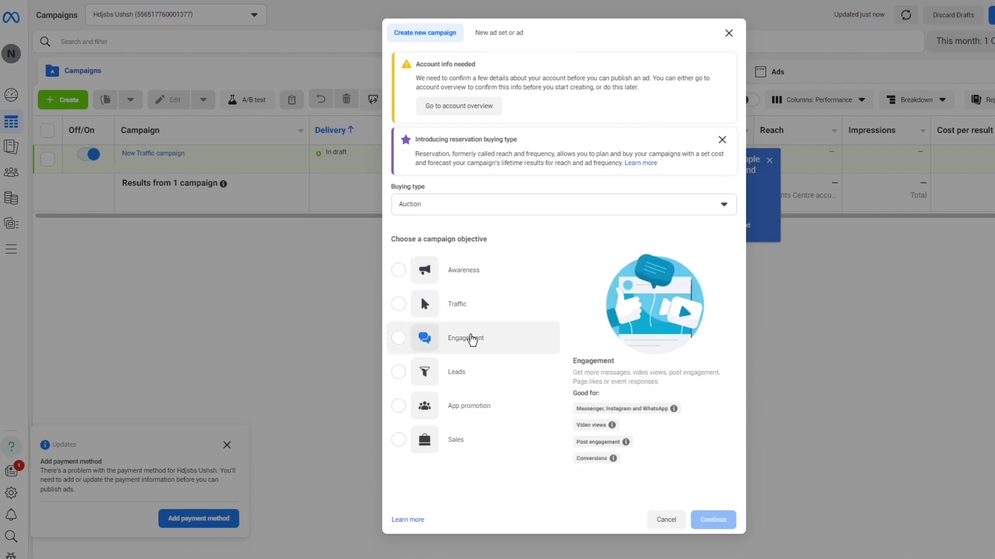
mouse_move(510, 386)
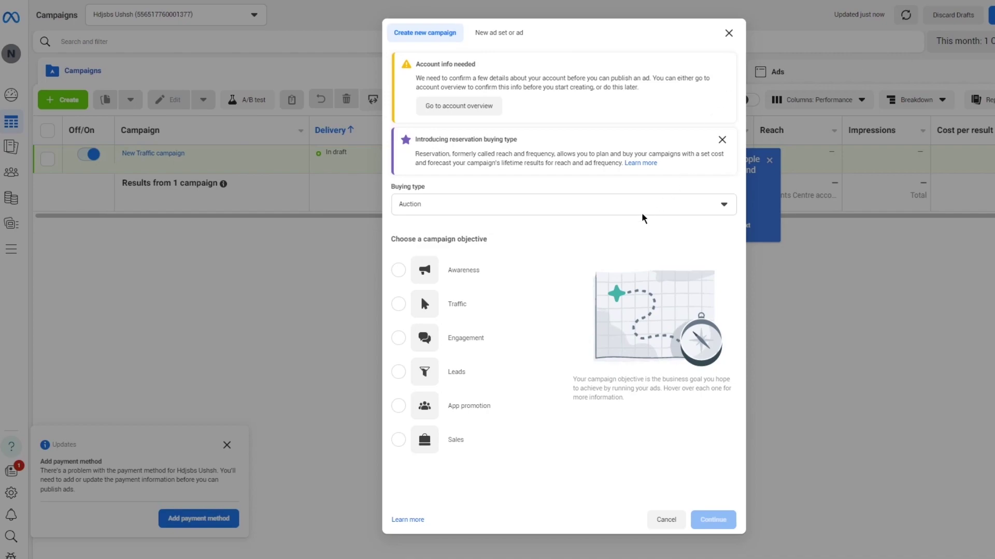
click(452, 270)
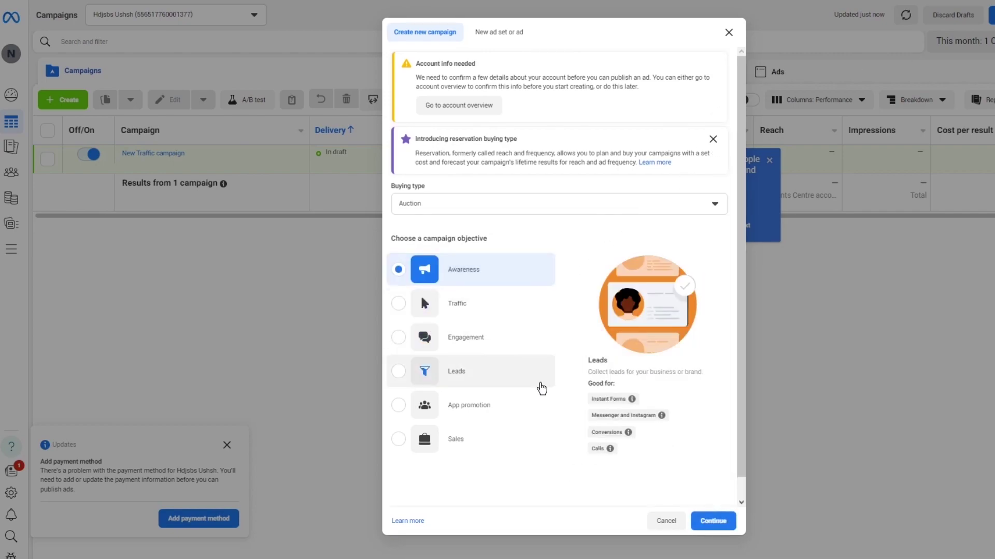
click(724, 527)
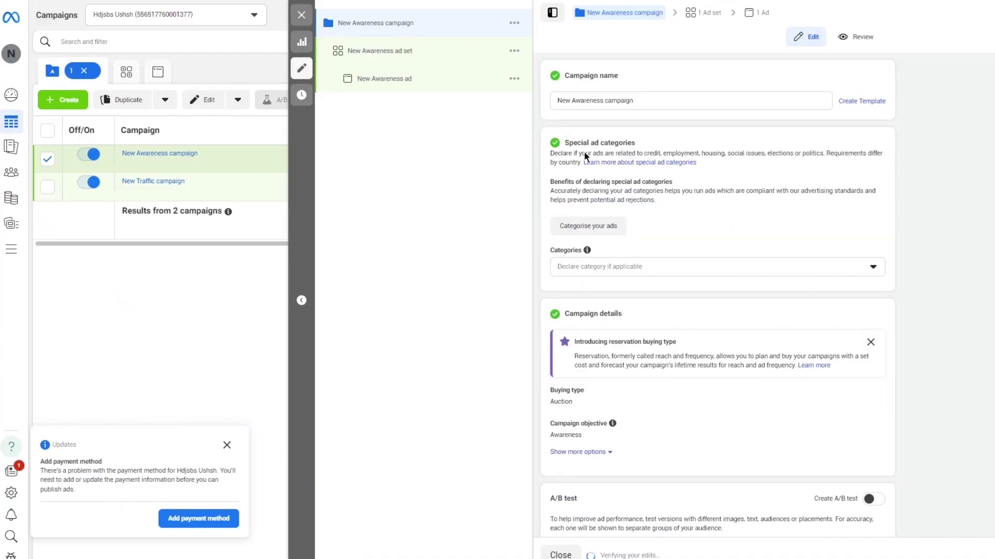
Declare Credit and Employment as the Awareness campaign's special ad categories, keeping its default name
click(647, 100)
scroll(689, 150, down, 2)
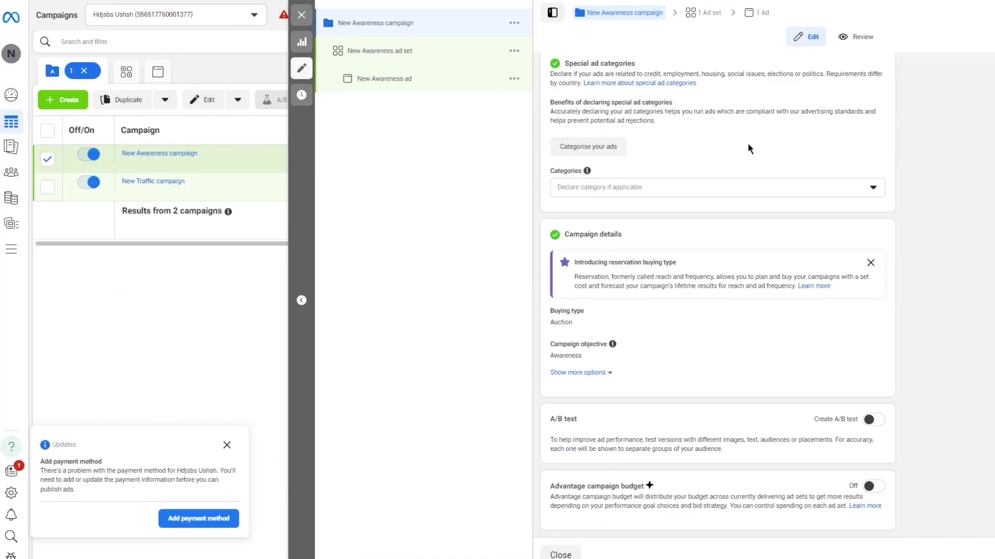
click(620, 193)
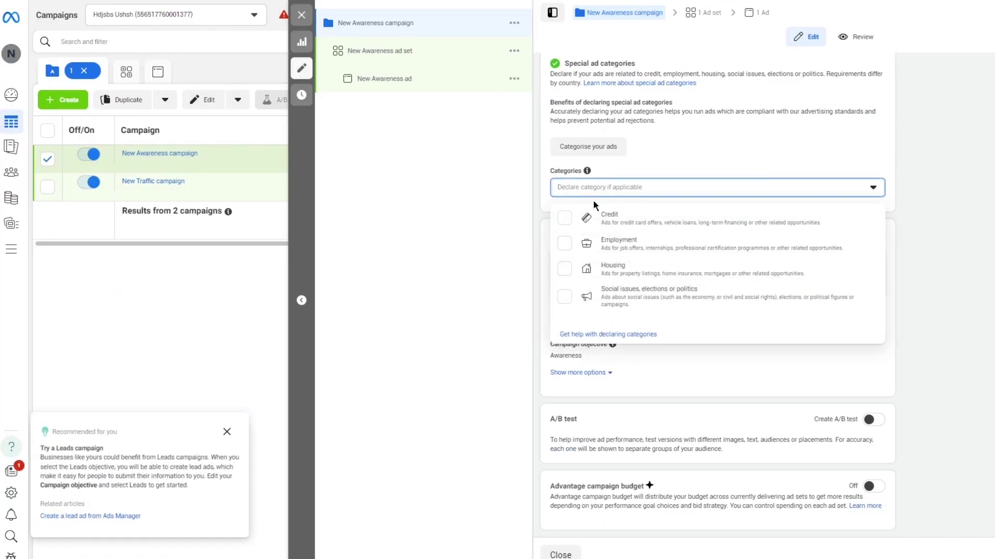
click(569, 226)
click(557, 243)
click(523, 244)
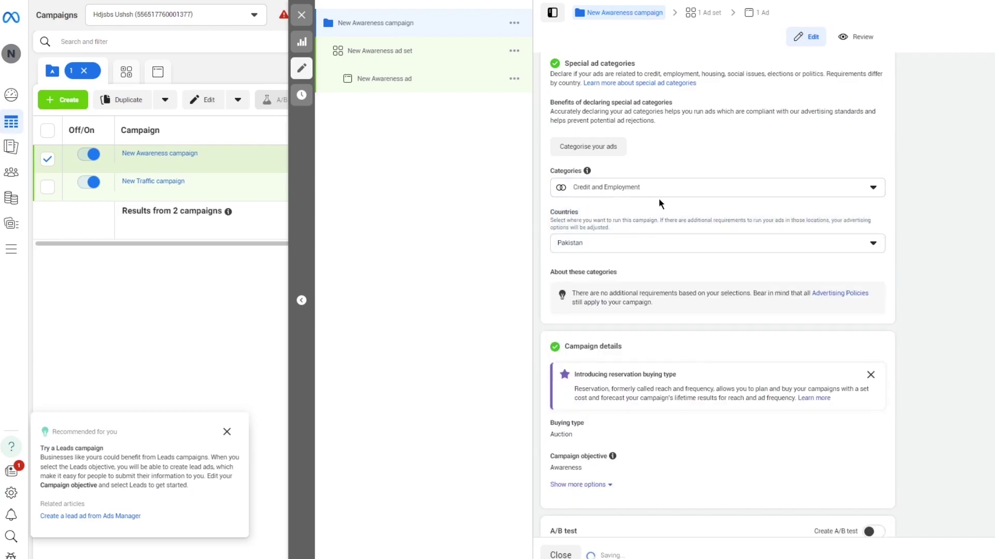
click(618, 190)
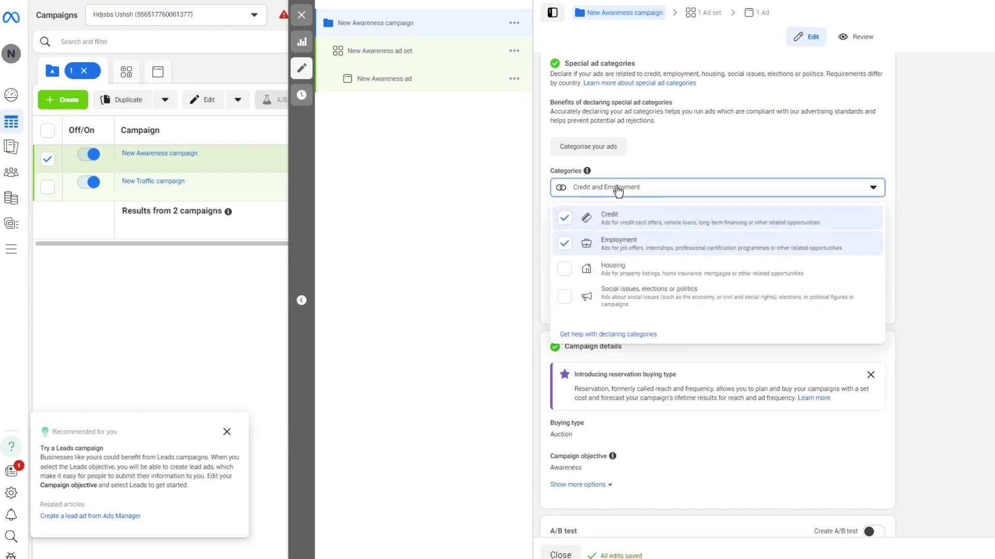
click(596, 244)
click(590, 267)
click(600, 252)
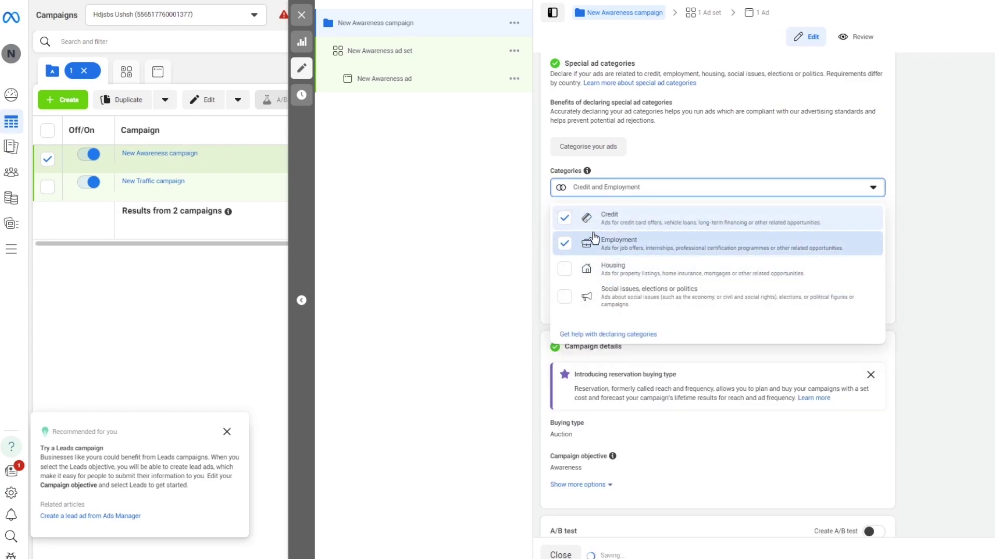
click(599, 294)
click(584, 269)
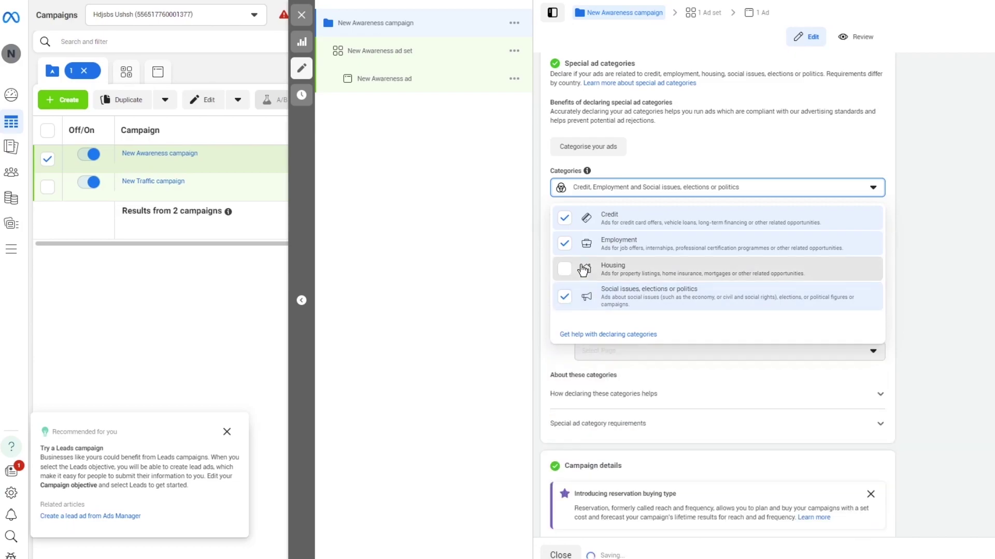
click(586, 295)
click(507, 229)
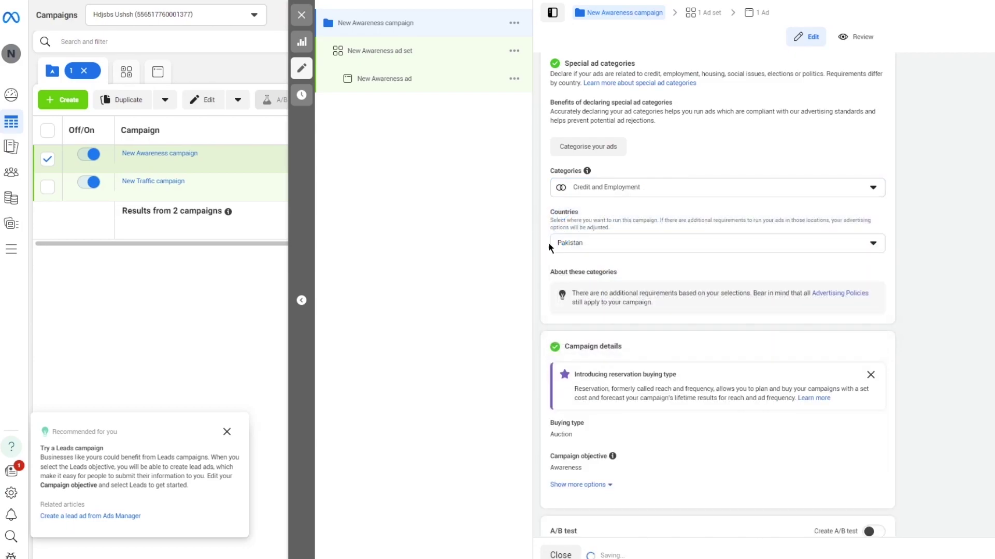
Advance through the ad set to the ad with the default settings, and dismiss the payment information form without adding a payment method
scroll(660, 317, down, 2)
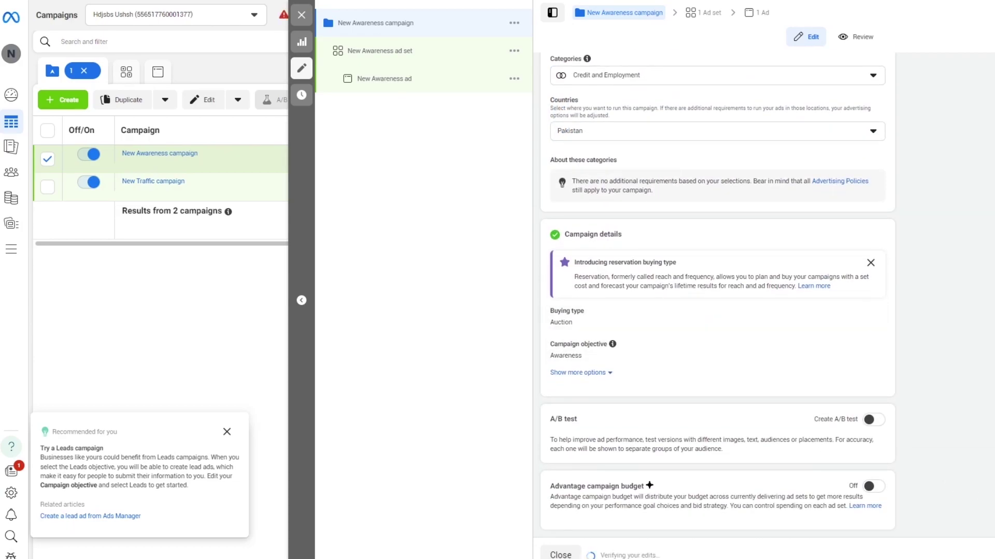
click(928, 319)
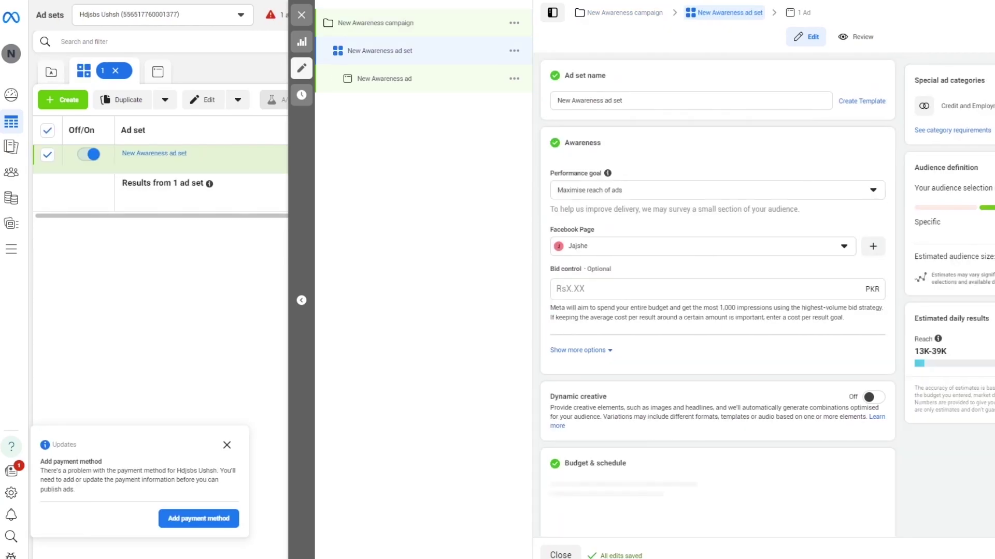
click(978, 555)
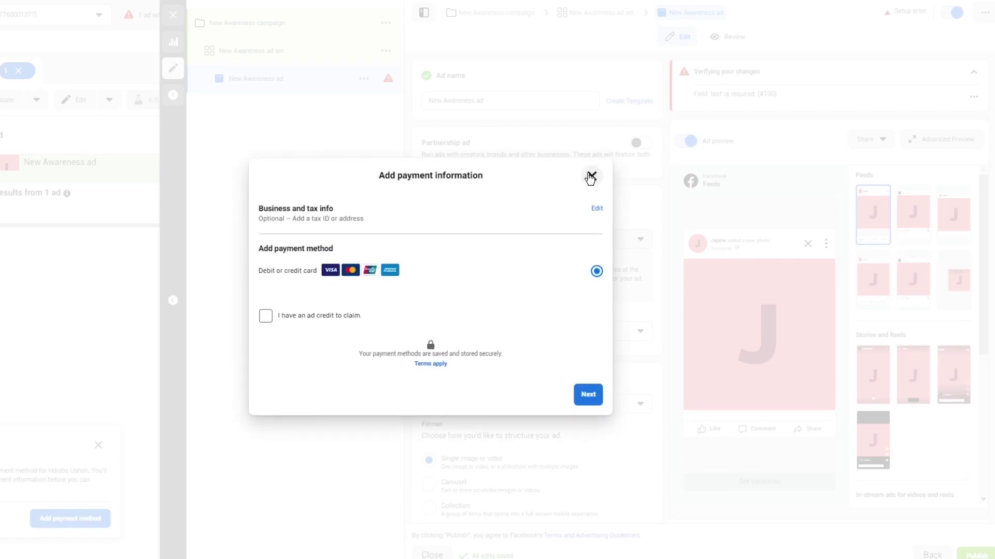
click(591, 177)
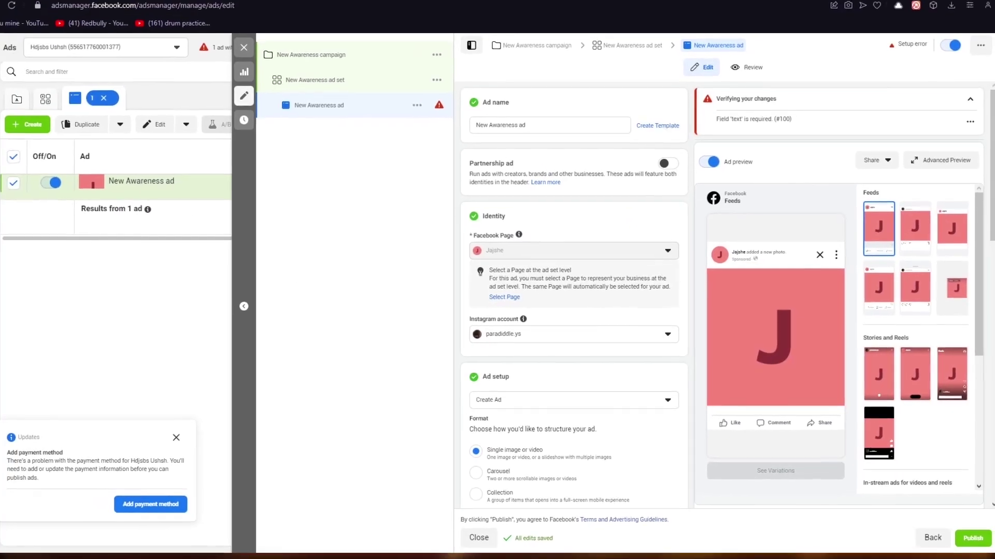